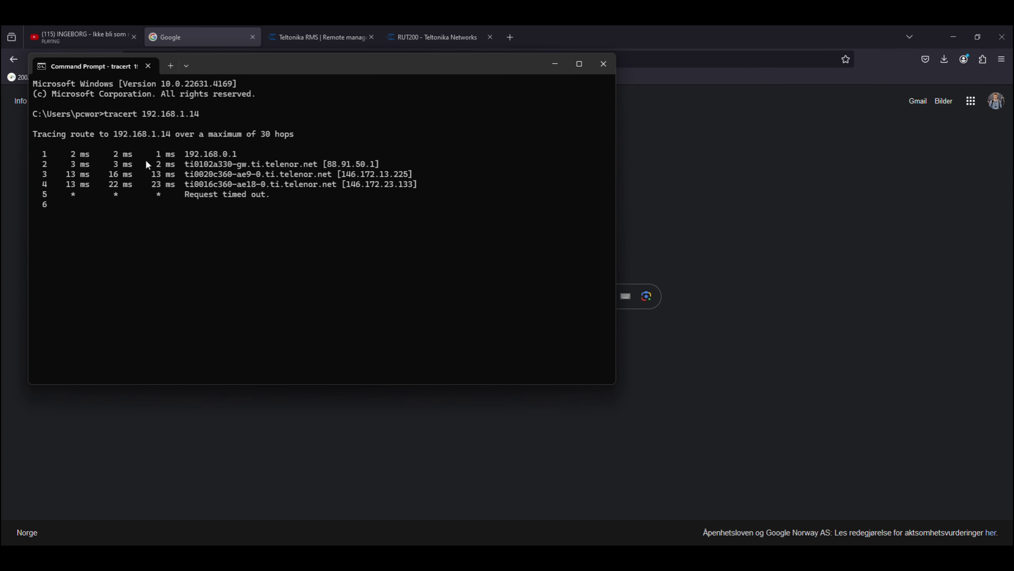
Close the command prompt, open openvpn.net in the browser and log in to CloudConnexa
{"action": "left_click", "coordinate": [602, 64]}
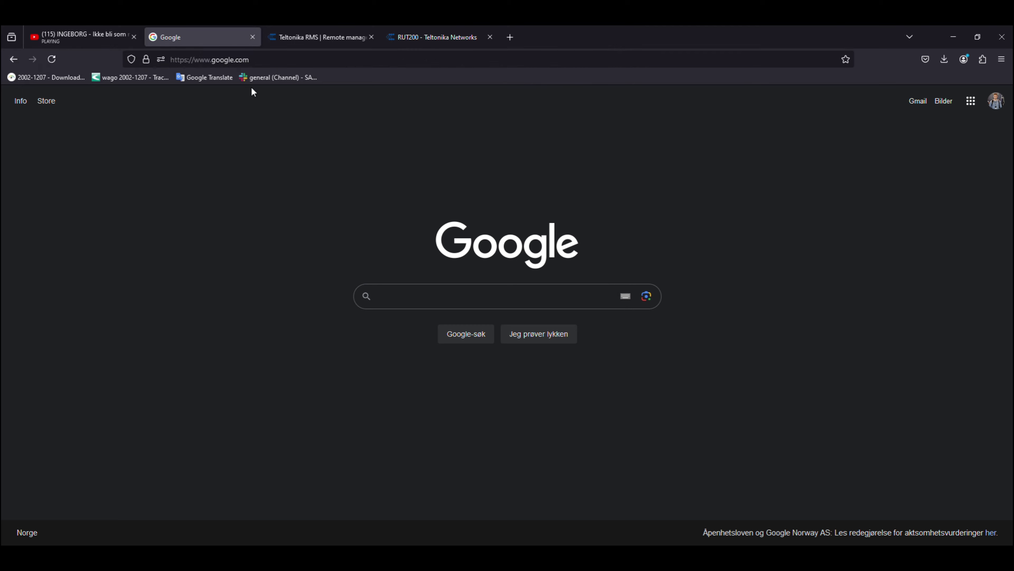
{"action": "left_click", "coordinate": [440, 59]}
{"action": "type", "text": "openvpn.net/"}
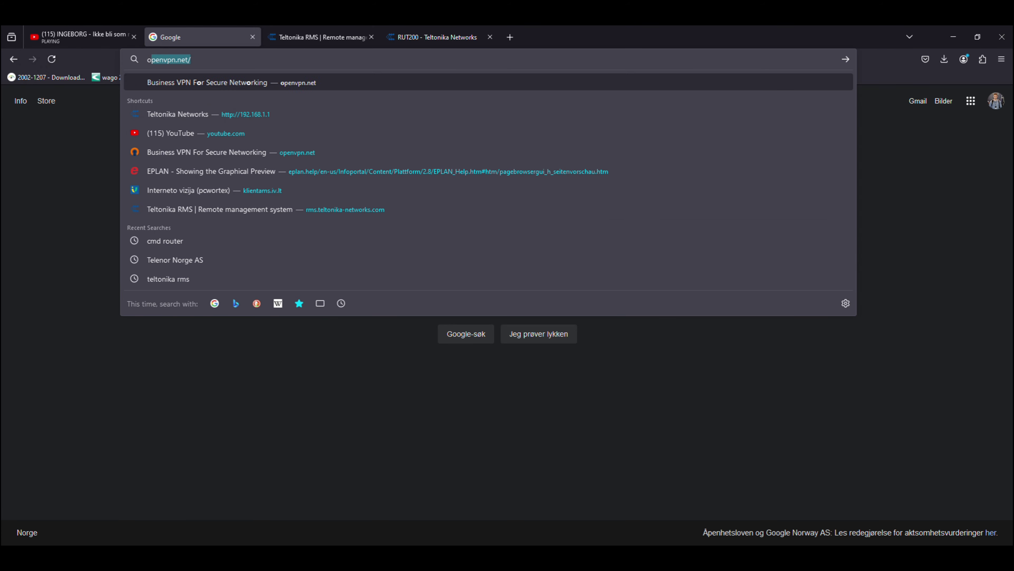
{"action": "key", "text": "Return"}
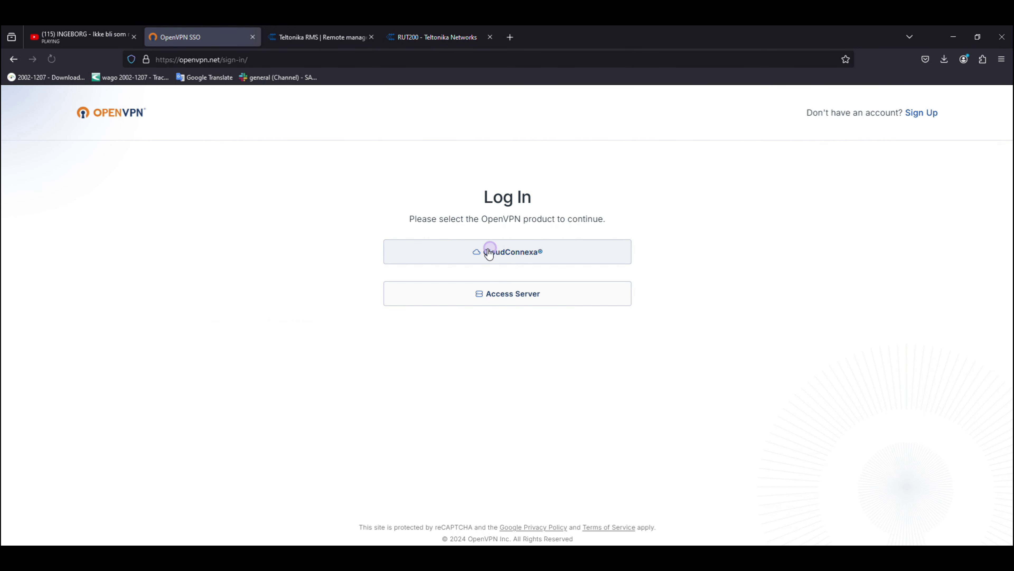
{"action": "left_click", "coordinate": [493, 252]}
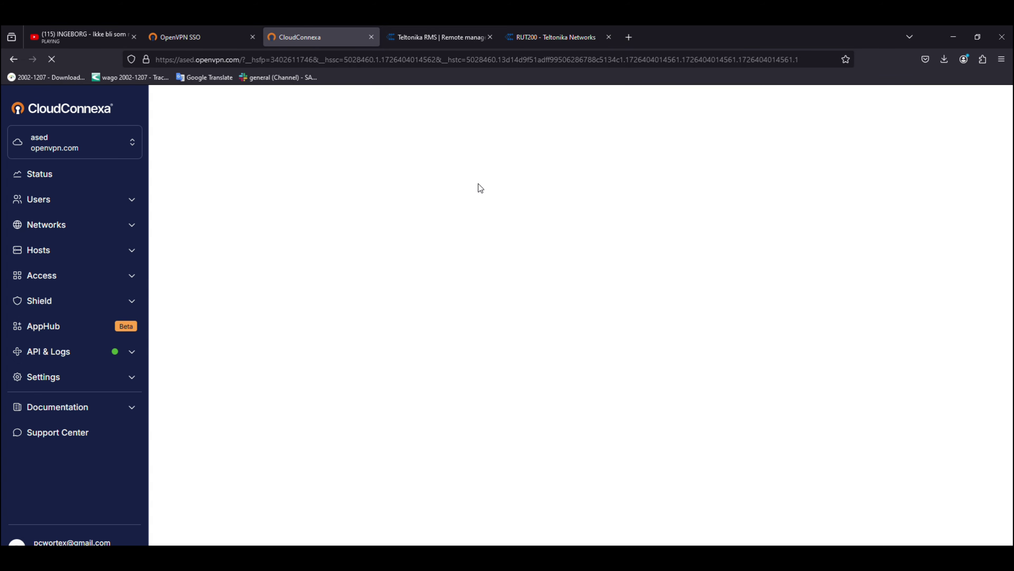
On the Devices page of the Users section, try to add a device named My PC assigned to the account's e-mail user
{"action": "left_click", "coordinate": [132, 200]}
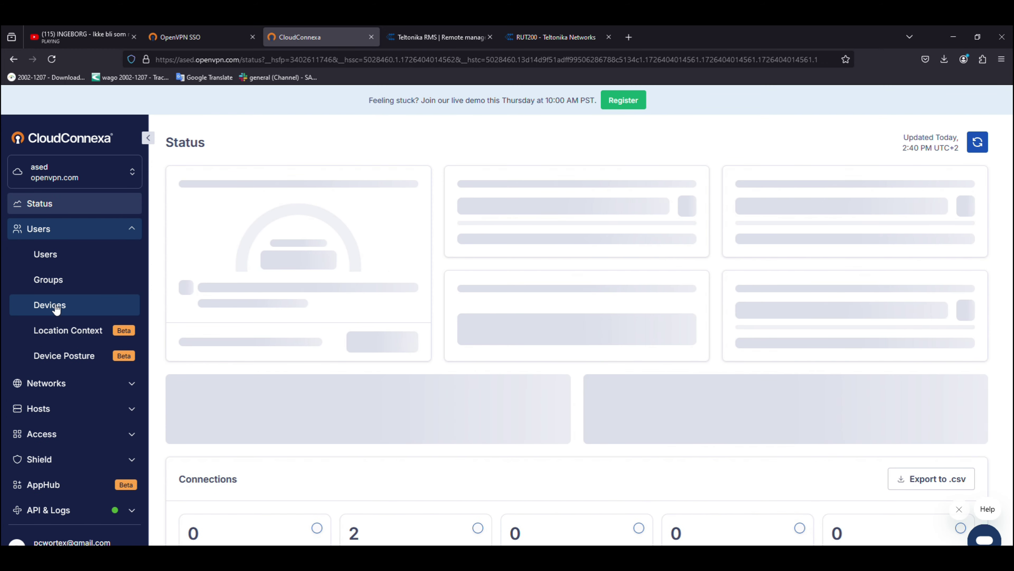
{"action": "left_click", "coordinate": [56, 305]}
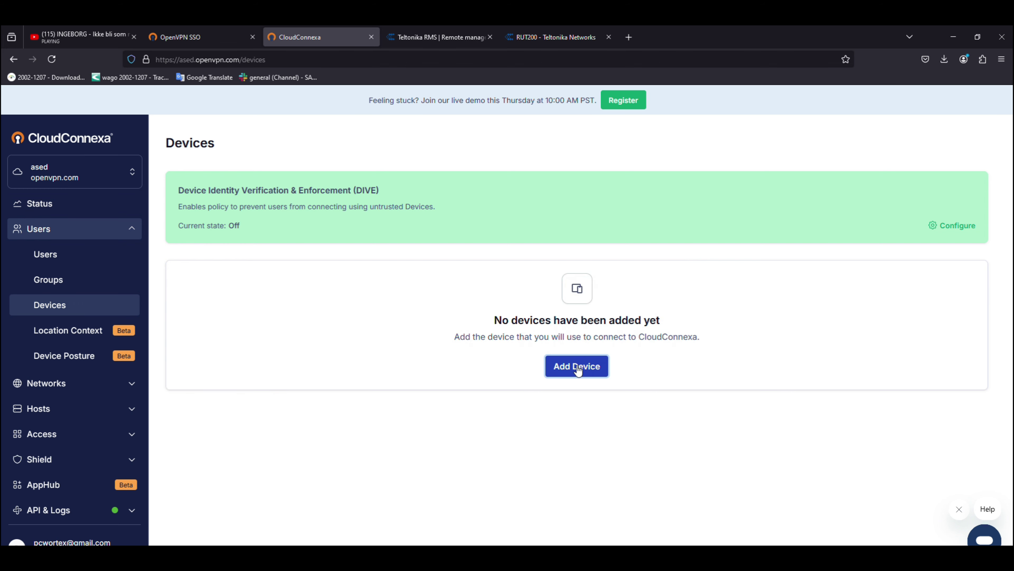
{"action": "left_click", "coordinate": [580, 368]}
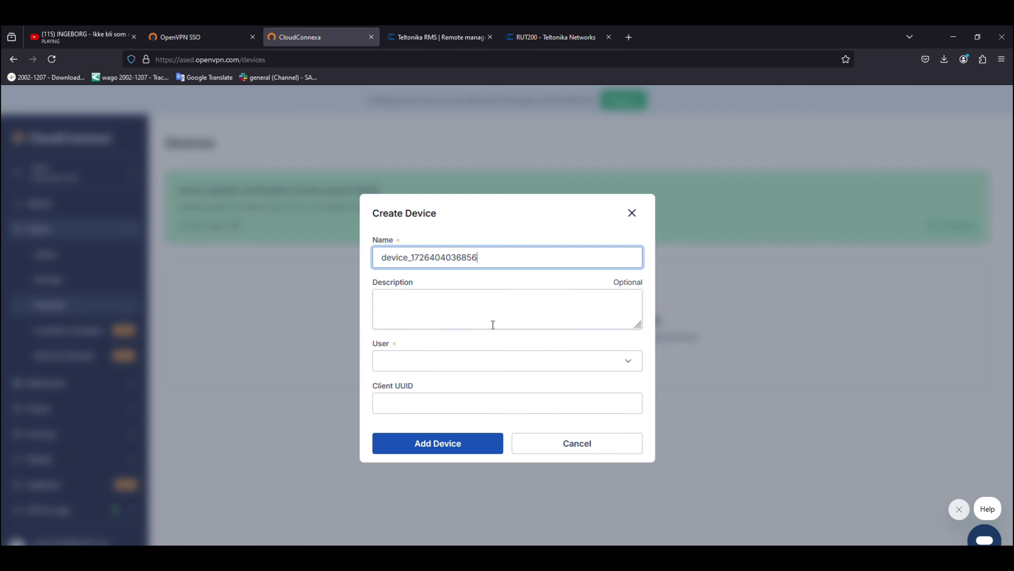
{"action": "double_click", "coordinate": [439, 255]}
{"action": "type", "text": "My PC"}
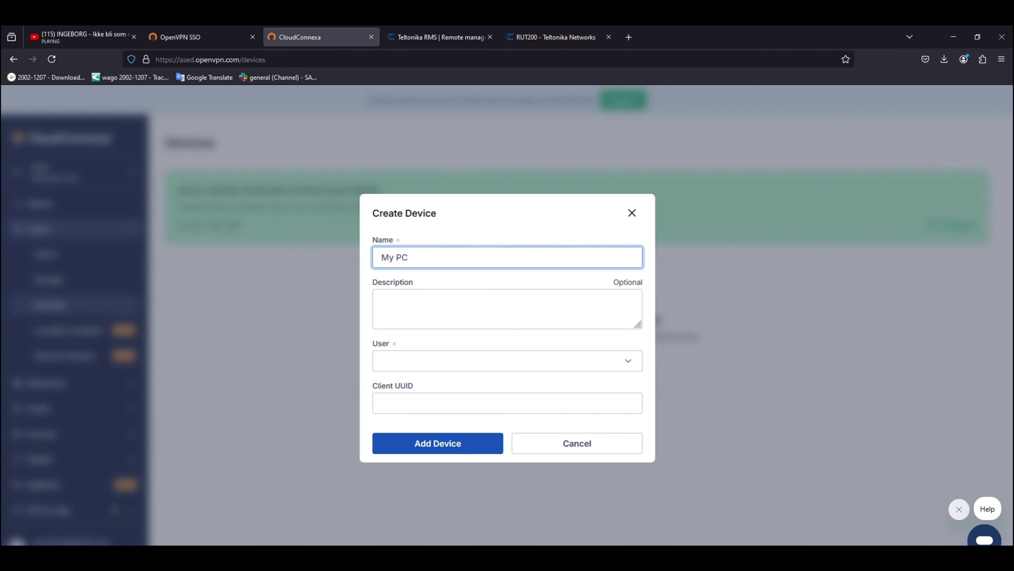
{"action": "left_click", "coordinate": [575, 359]}
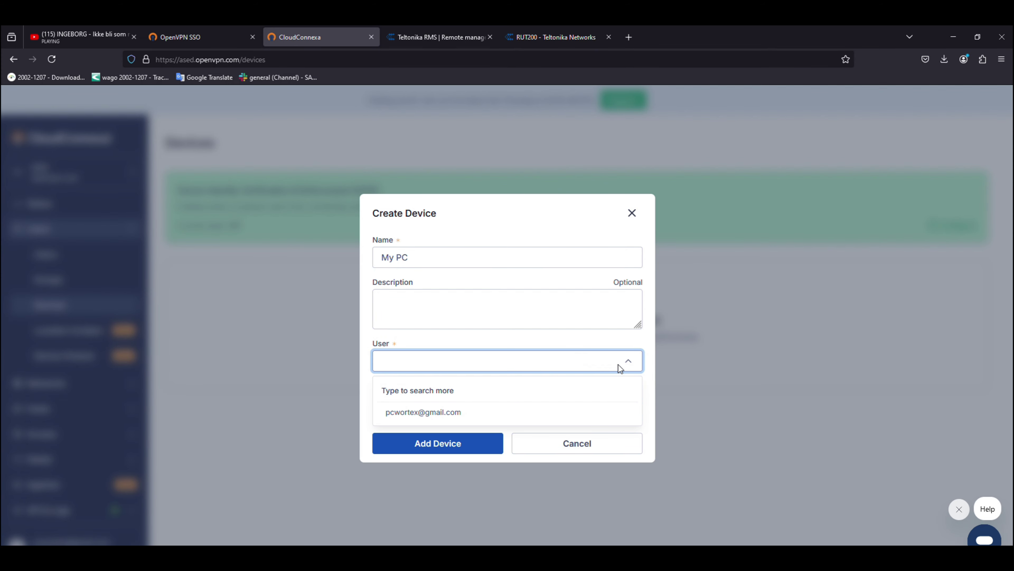
{"action": "left_click", "coordinate": [539, 411]}
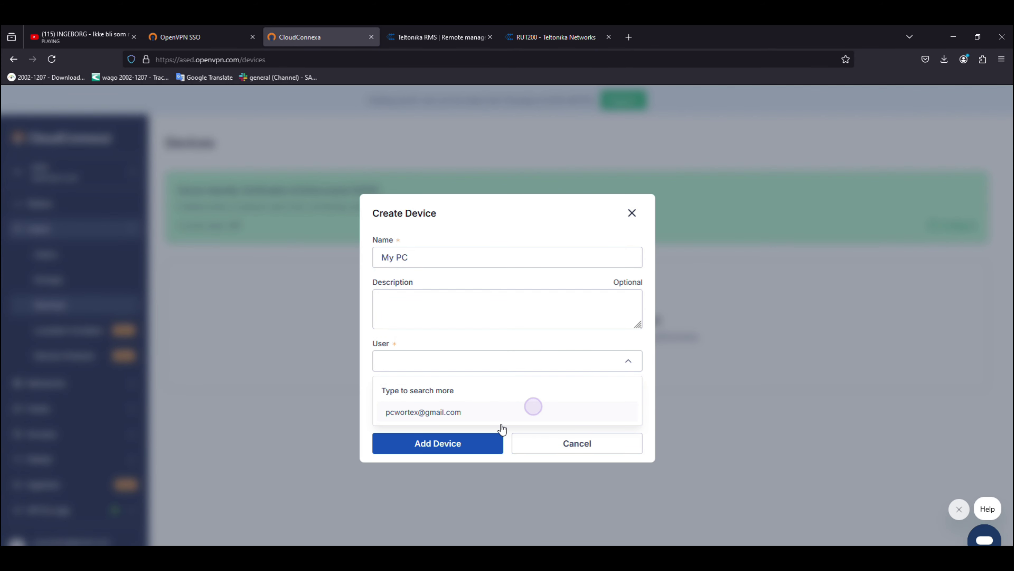
{"action": "left_click", "coordinate": [469, 447]}
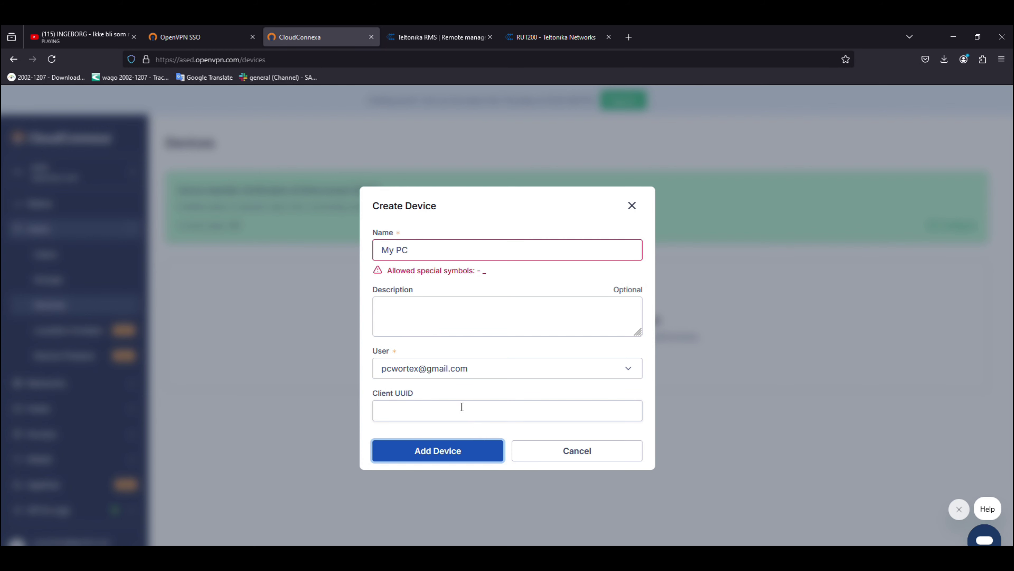
Change the device name to My_PC and add the device
{"action": "left_click", "coordinate": [446, 250]}
{"action": "key", "text": "BackSpace"}
{"action": "key", "text": "BackSpace"}
{"action": "key", "text": "BackSpace"}
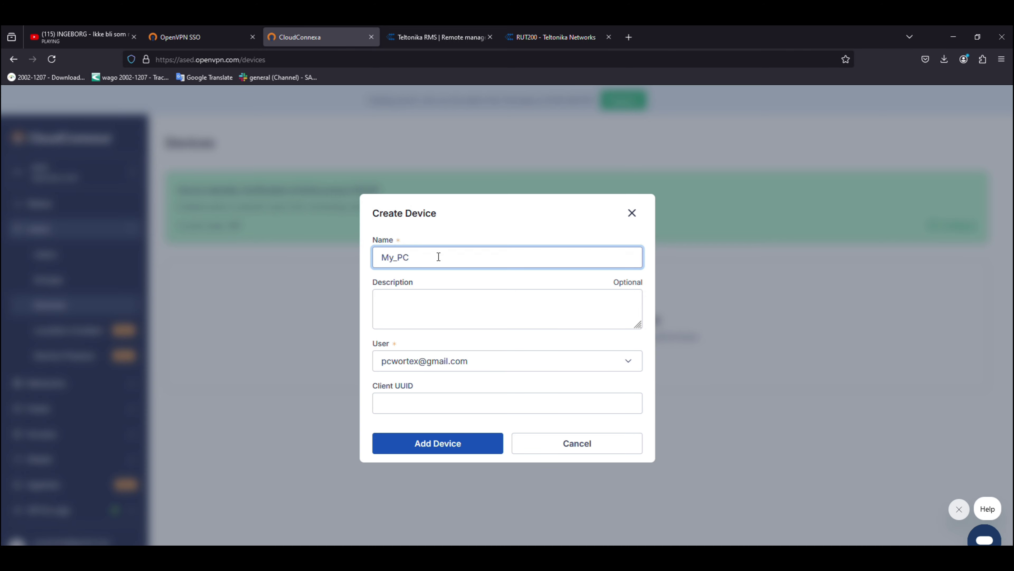
{"action": "left_click", "coordinate": [439, 451]}
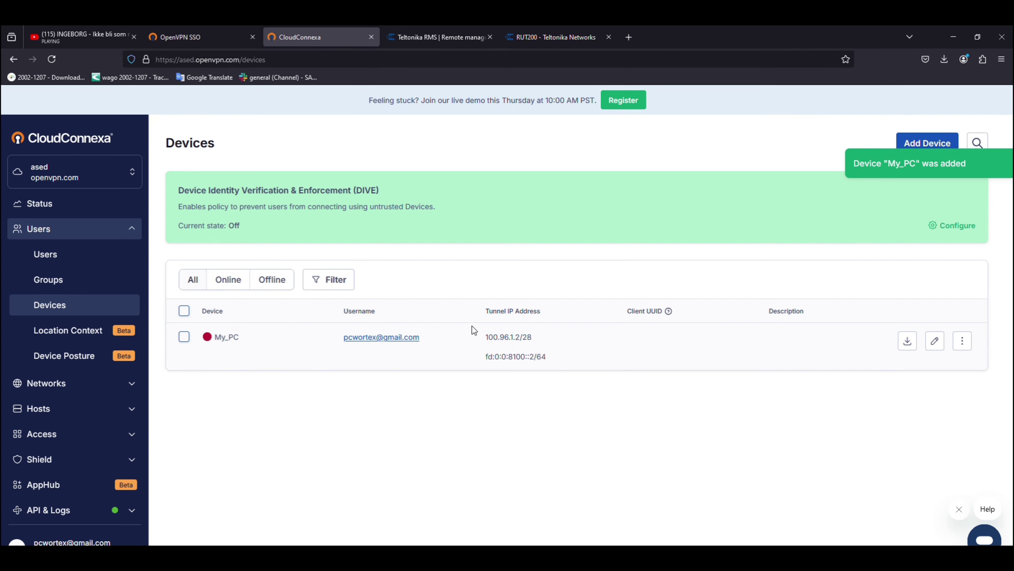
Download the My_PC device's connection profile for the Stockholm, Sweden region
{"action": "left_click", "coordinate": [906, 342]}
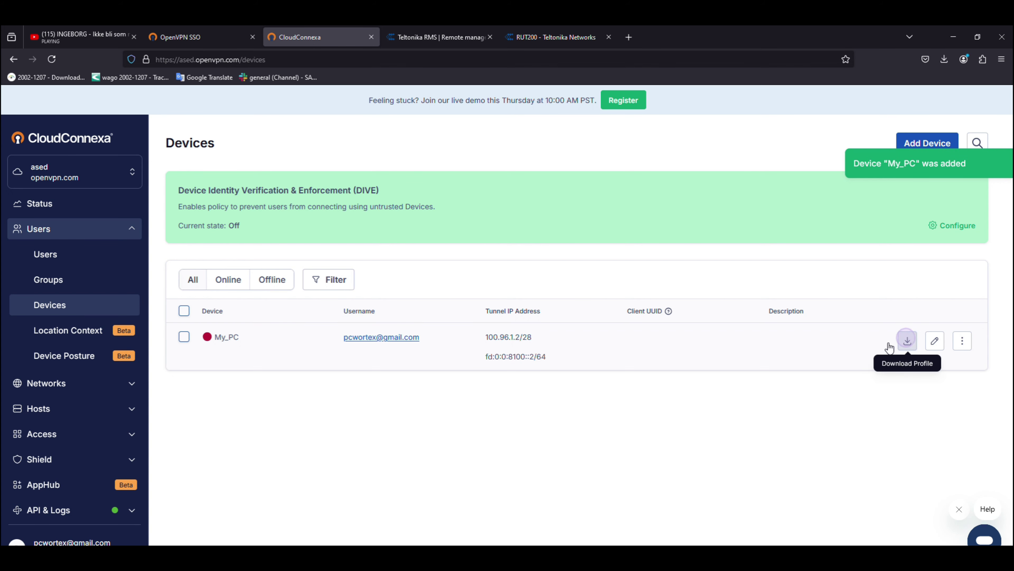
{"action": "scroll", "coordinate": [477, 351], "scroll_direction": "down", "scroll_amount": 7}
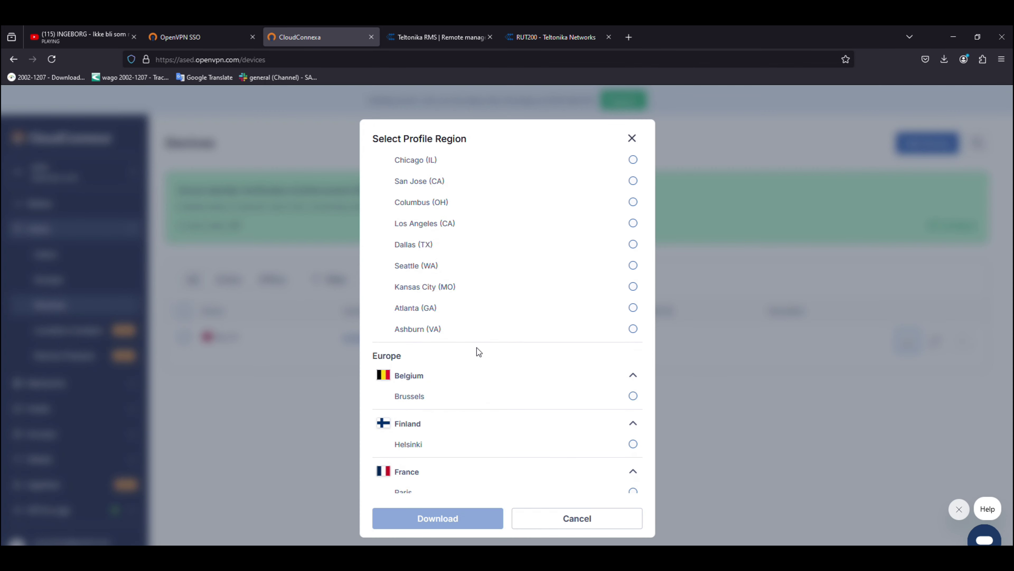
{"action": "scroll", "coordinate": [476, 352], "scroll_direction": "down", "scroll_amount": 8}
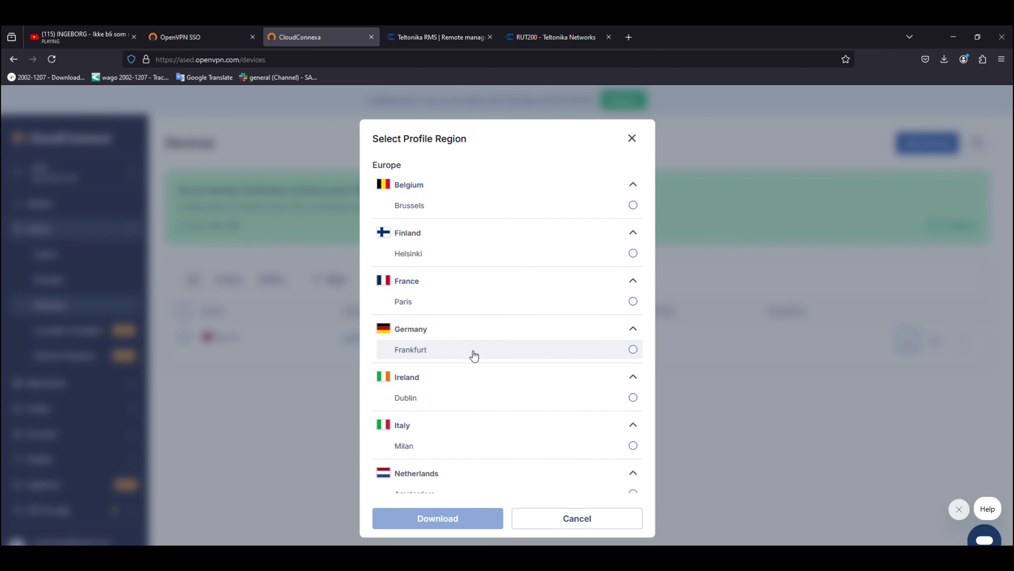
{"action": "scroll", "coordinate": [472, 351], "scroll_direction": "down", "scroll_amount": 2}
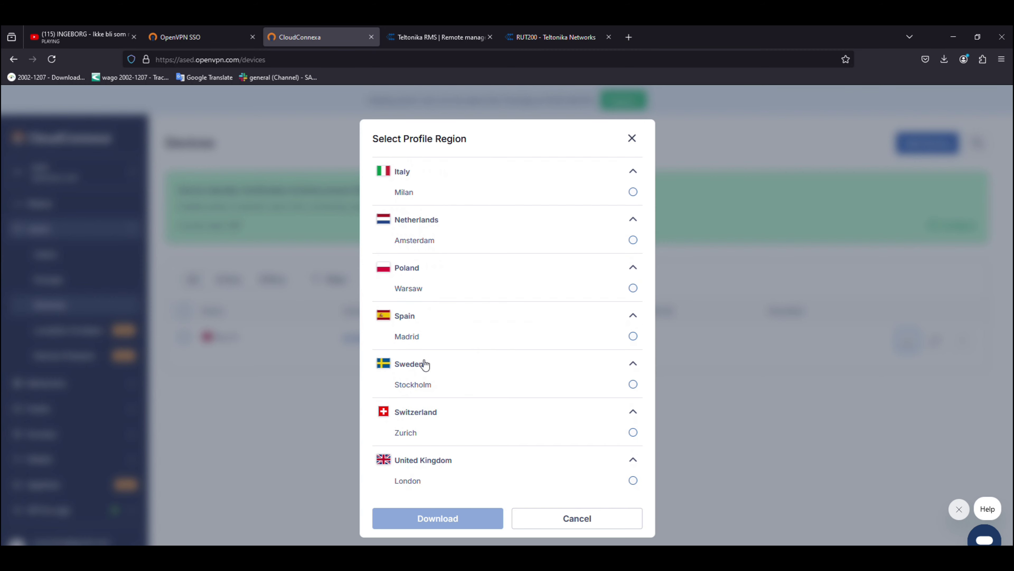
{"action": "left_click", "coordinate": [632, 385]}
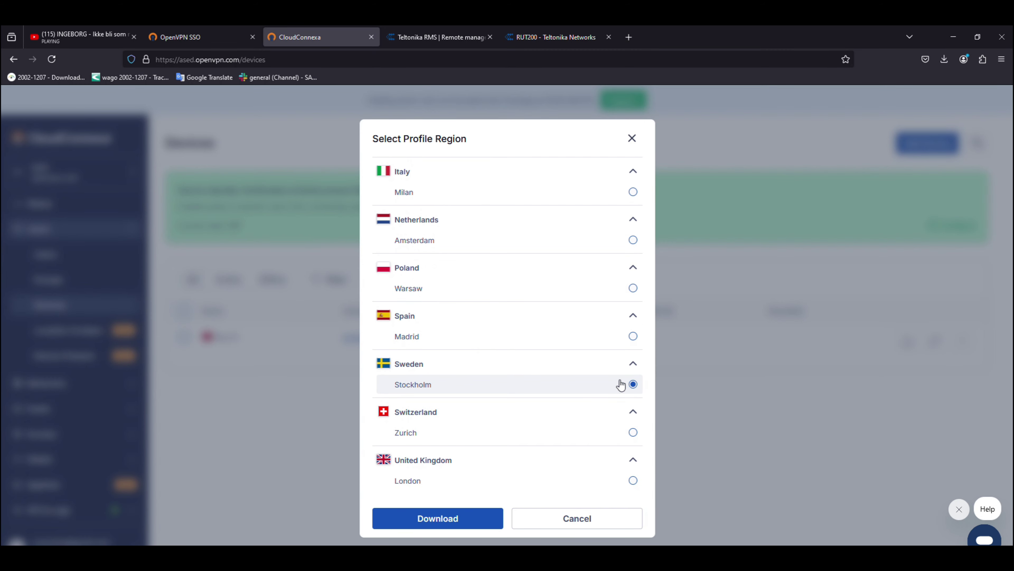
{"action": "left_click", "coordinate": [480, 515]}
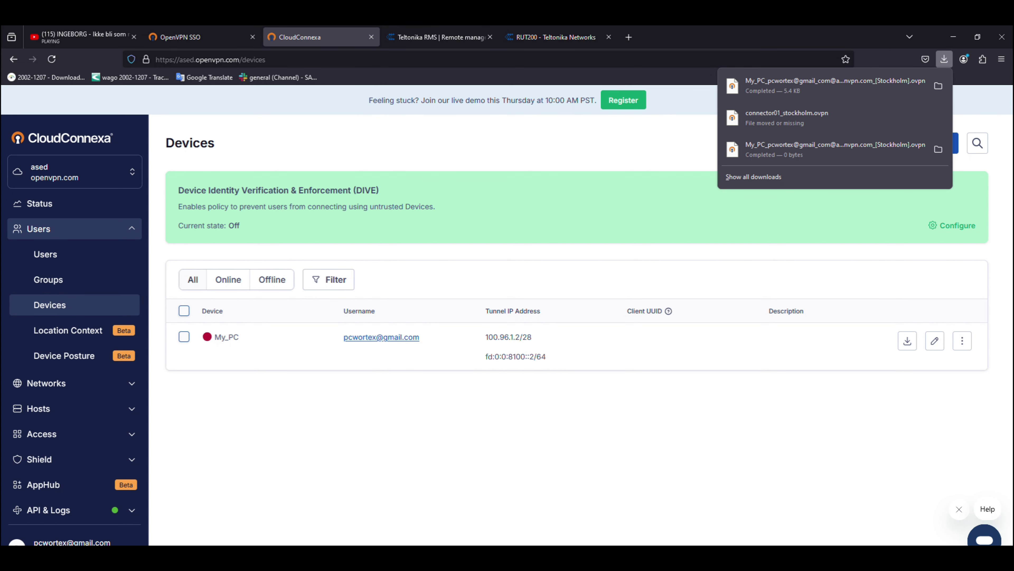
{"action": "left_click", "coordinate": [620, 483]}
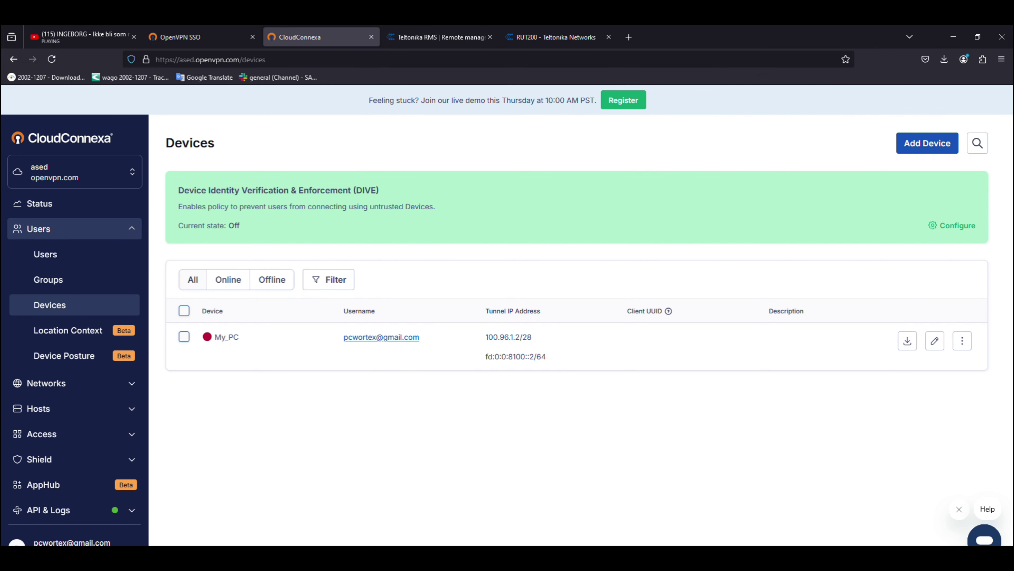
Switch to OpenVPN Connect, import the downloaded My_PC Stockholm .ovpn profile, connect with it and return to the browser
{"action": "left_click", "coordinate": [530, 456]}
{"action": "left_click", "coordinate": [474, 204]}
{"action": "left_click", "coordinate": [548, 171]}
{"action": "left_click", "coordinate": [512, 353]}
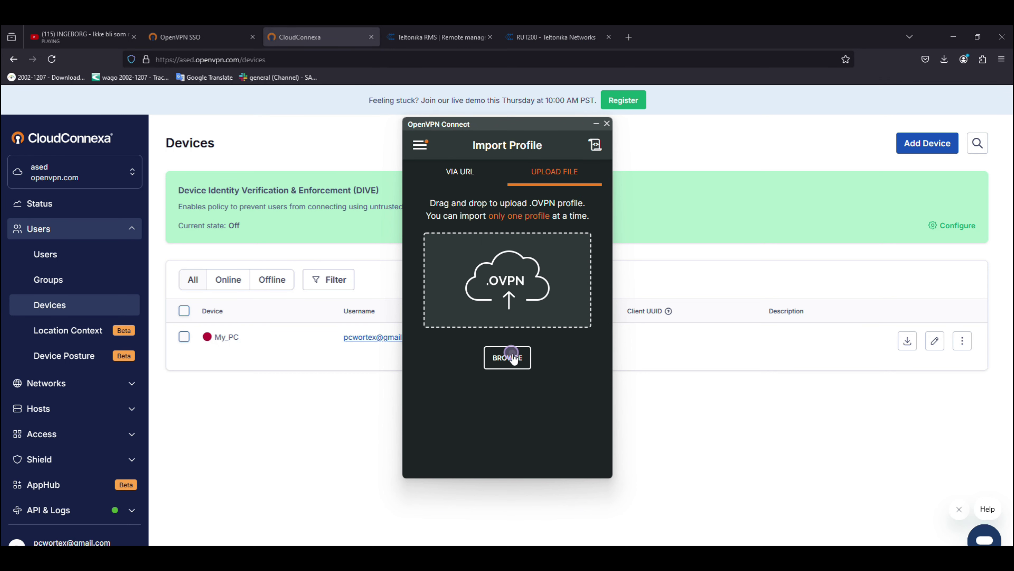
{"action": "left_click", "coordinate": [507, 357]}
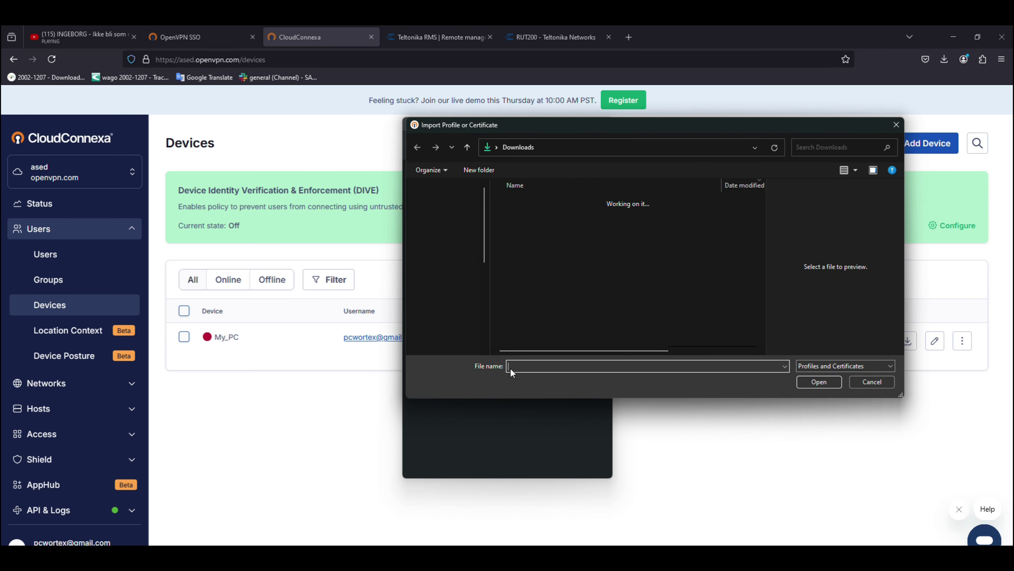
{"action": "left_click", "coordinate": [530, 213]}
{"action": "left_click", "coordinate": [814, 382]}
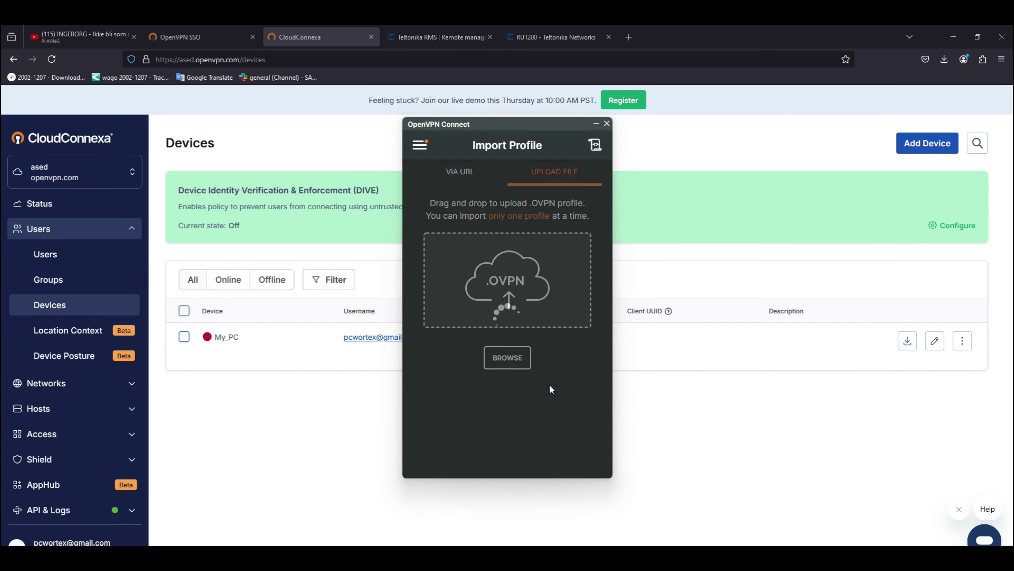
{"action": "left_click", "coordinate": [561, 457]}
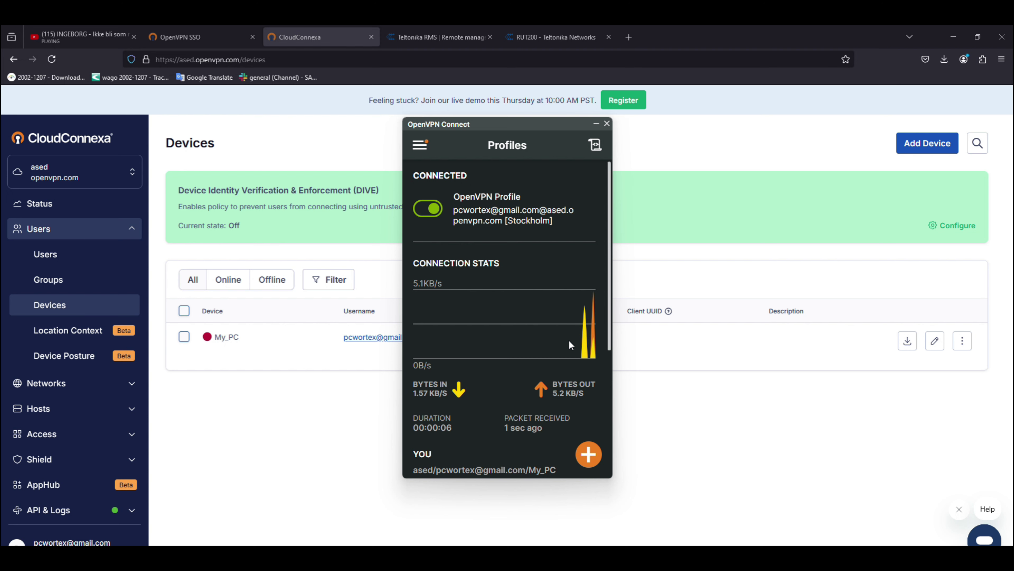
{"action": "left_click", "coordinate": [343, 450]}
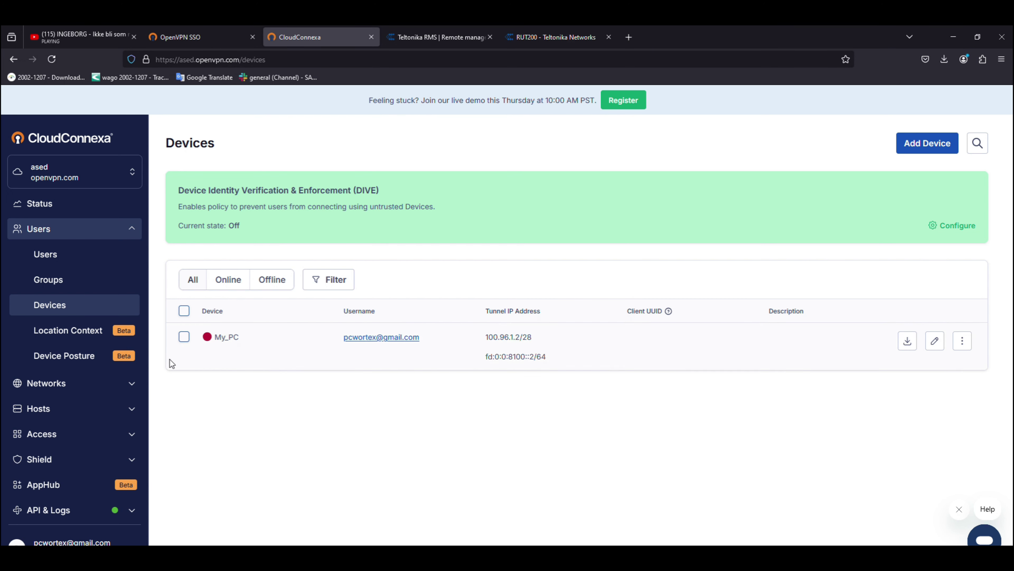
Start adding a new network in CloudConnexa using the Remote Access scenario
{"action": "left_click", "coordinate": [99, 384]}
{"action": "left_click", "coordinate": [96, 409]}
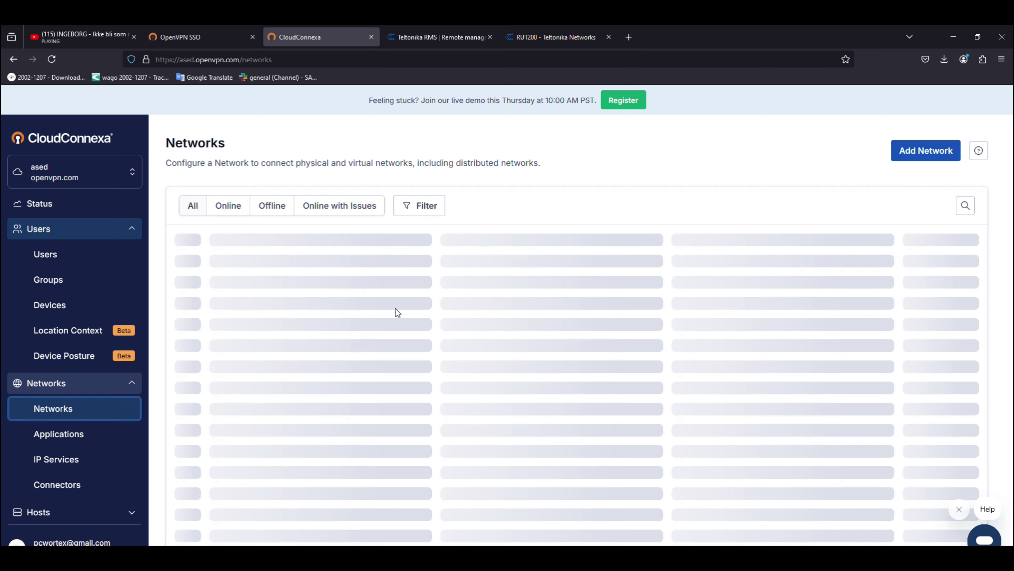
{"action": "left_click", "coordinate": [248, 230]}
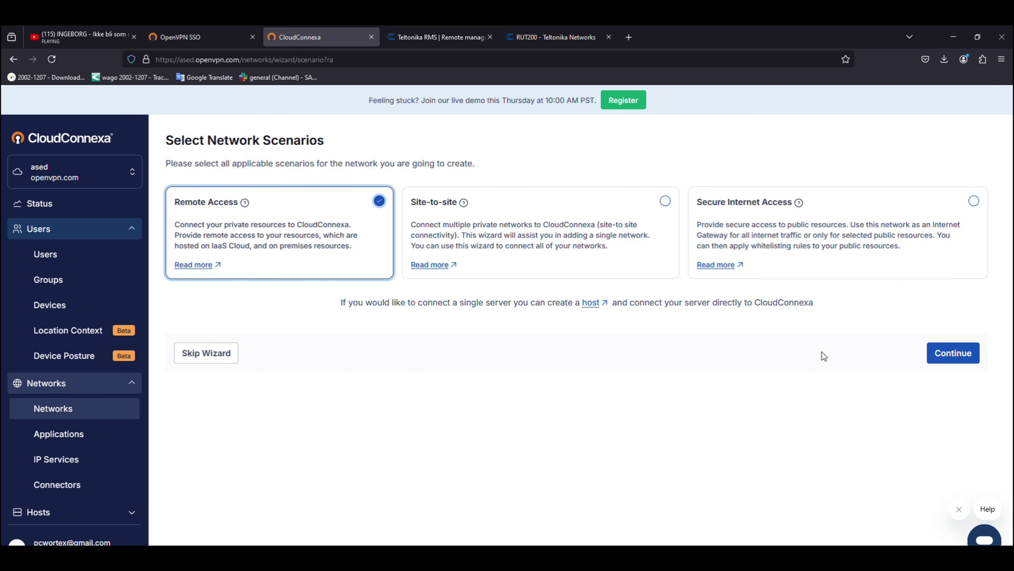
{"action": "left_click", "coordinate": [944, 355]}
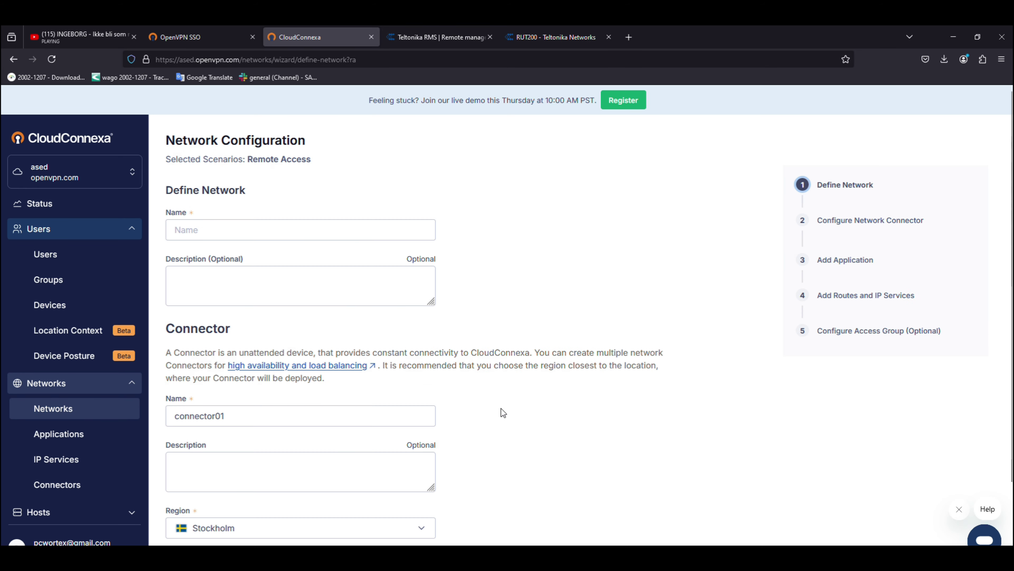
Name the new network RUT200 router
{"action": "left_click", "coordinate": [264, 229]}
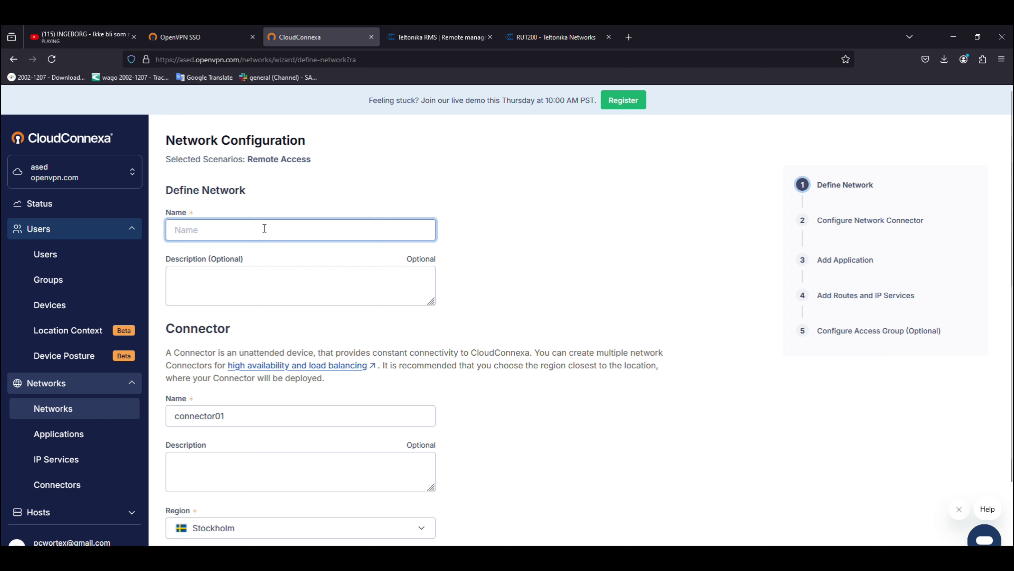
{"action": "type", "text": "Rut"}
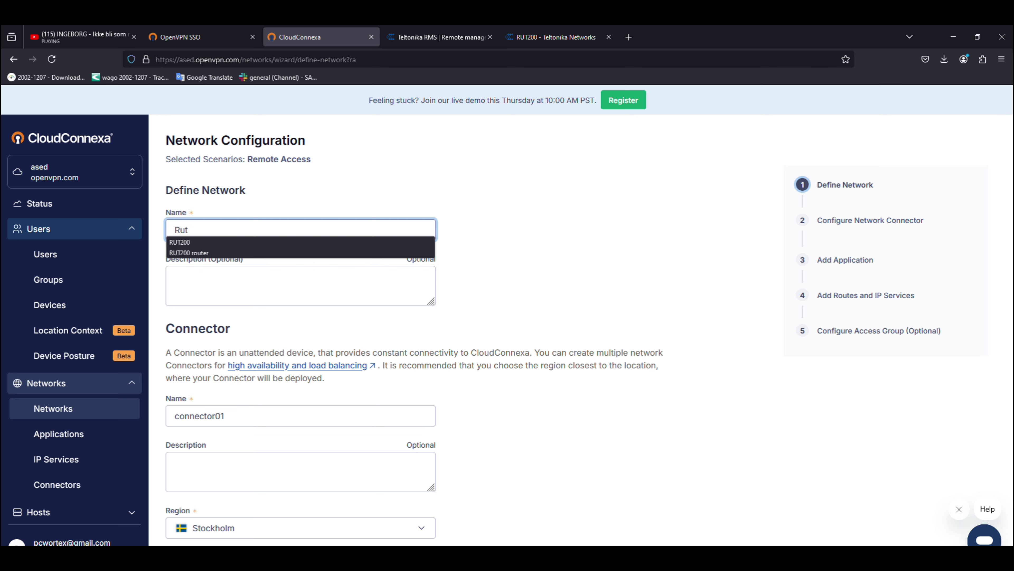
{"action": "key", "text": "Down"}
{"action": "key", "text": "Down"}
{"action": "key", "text": "Return"}
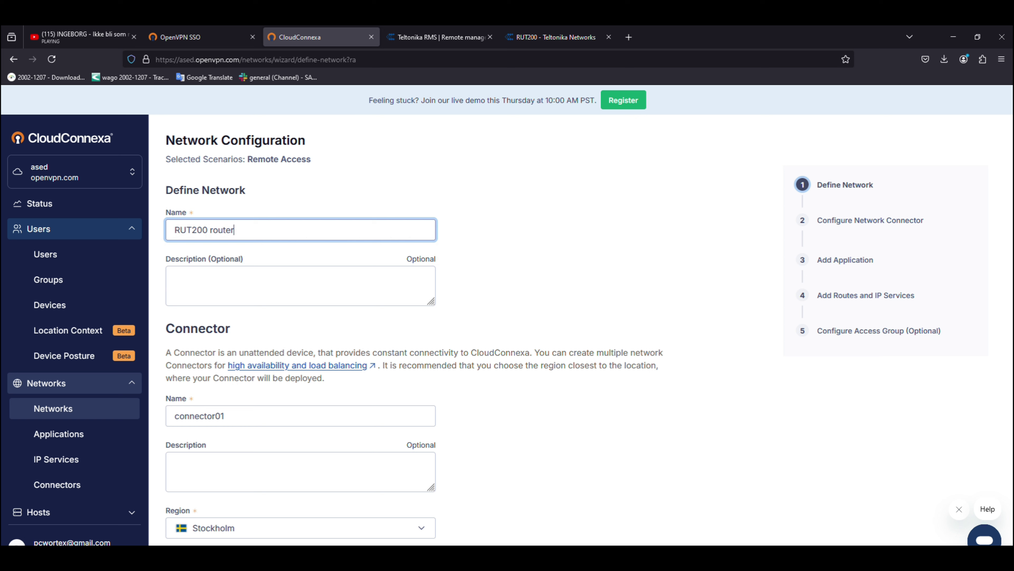
Name the network's connector Rut200 and proceed to the connector deployment stage
{"action": "left_click_drag", "start_coordinate": [252, 409], "coordinate": [166, 398]}
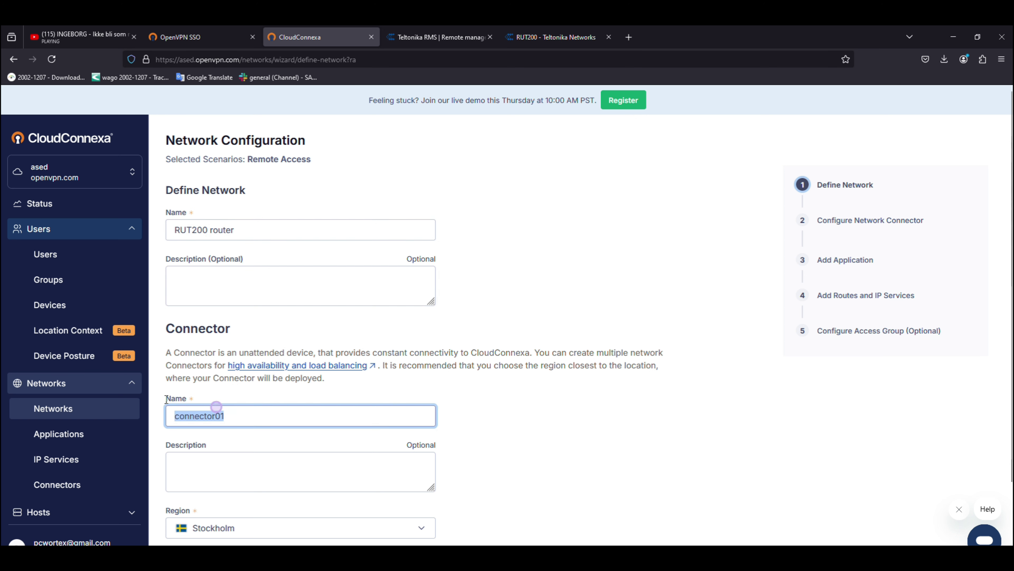
{"action": "type", "text": "Rut200"}
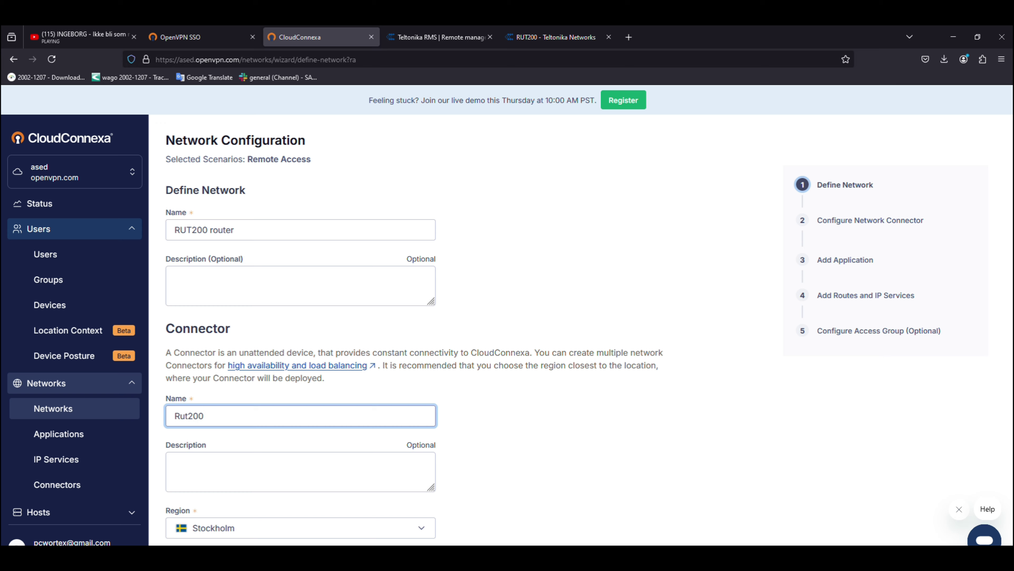
{"action": "scroll", "coordinate": [385, 401], "scroll_direction": "down", "scroll_amount": 3}
{"action": "left_click", "coordinate": [727, 504]}
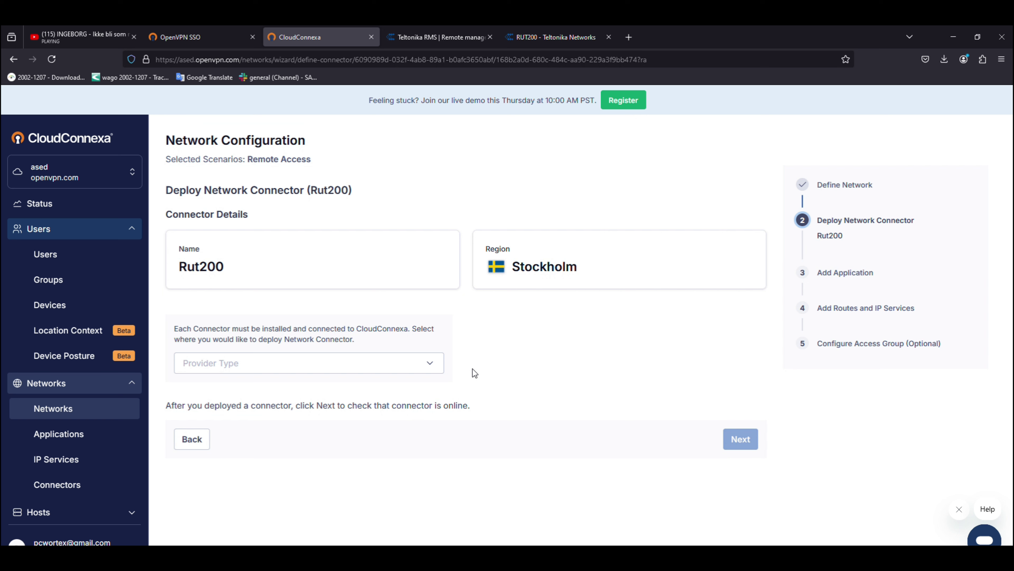
Set the Rut200 connector's provider type to Teltonika and download its OVPN profile
{"action": "left_click", "coordinate": [438, 363]}
{"action": "scroll", "coordinate": [396, 441], "scroll_direction": "down", "scroll_amount": 5}
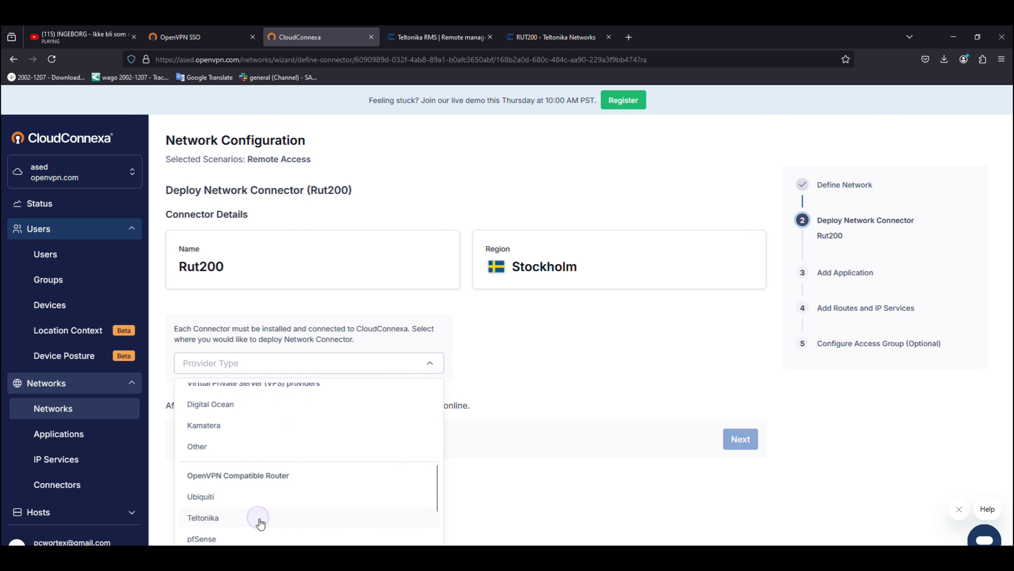
{"action": "left_click", "coordinate": [264, 518]}
{"action": "left_click", "coordinate": [294, 440]}
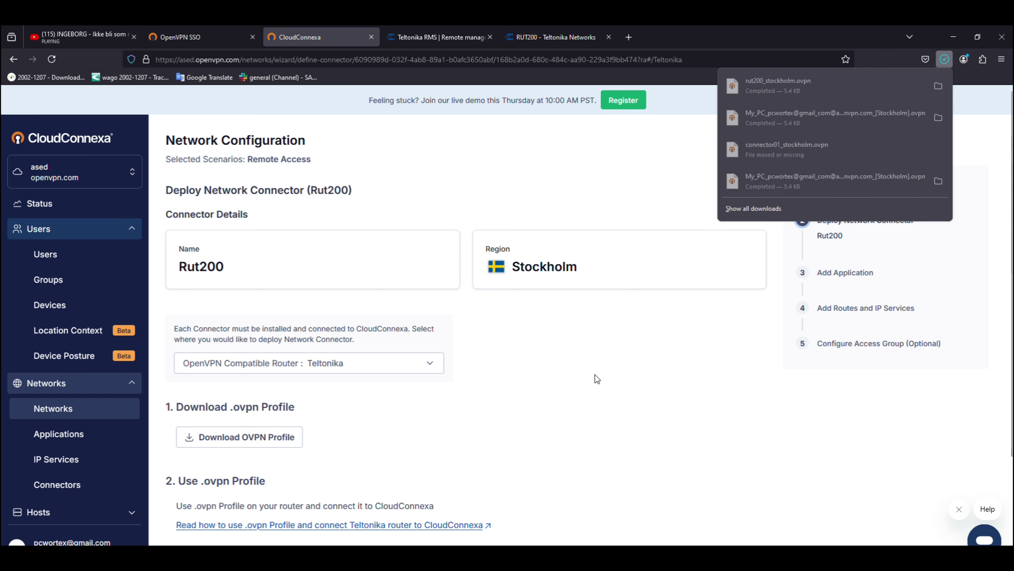
Switch to the RUT200 router's web interface and open its OpenVPN service settings
{"action": "left_click", "coordinate": [414, 28]}
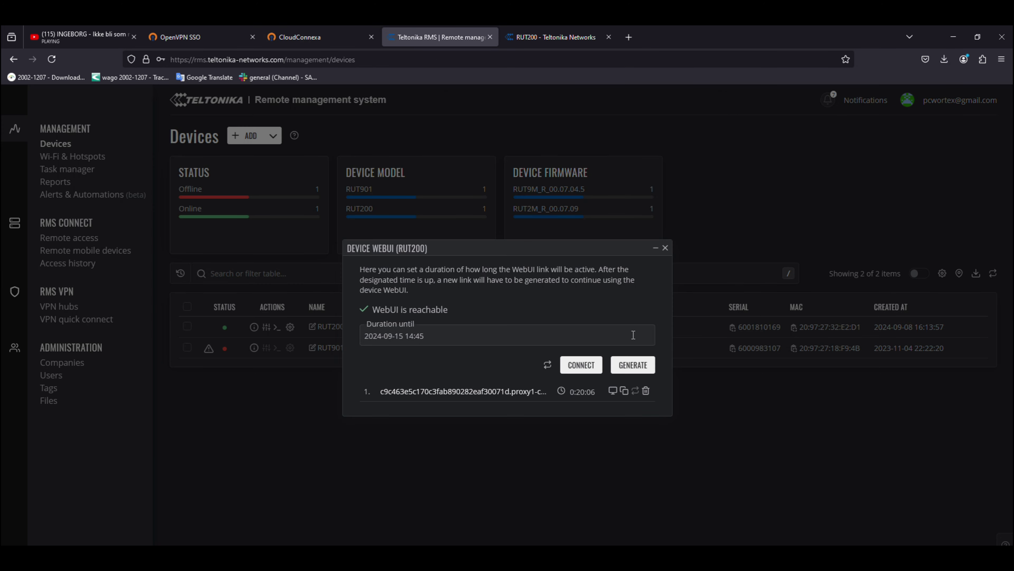
{"action": "left_click", "coordinate": [544, 35]}
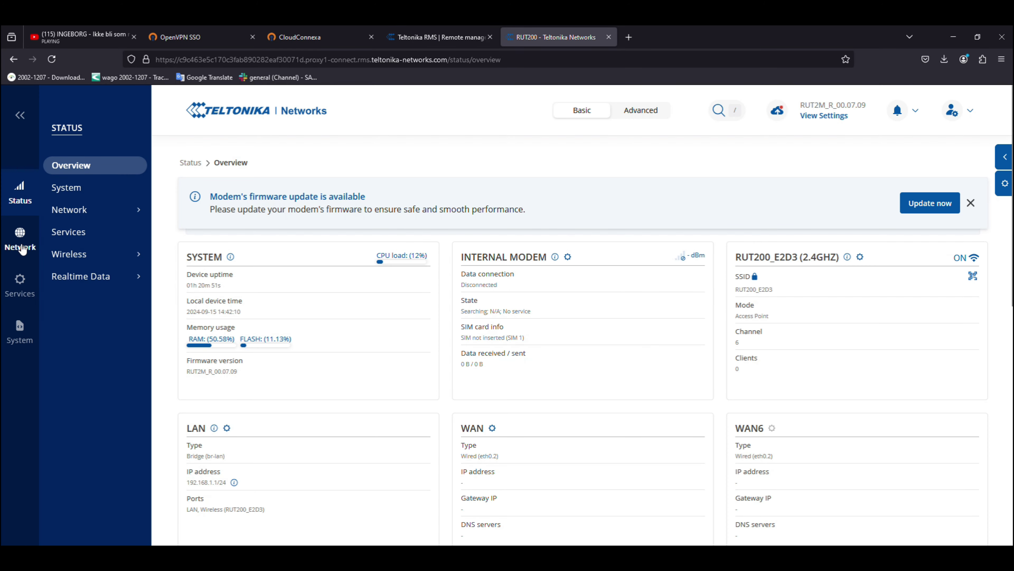
{"action": "mouse_move", "coordinate": [21, 285]}
{"action": "mouse_move", "coordinate": [70, 194]}
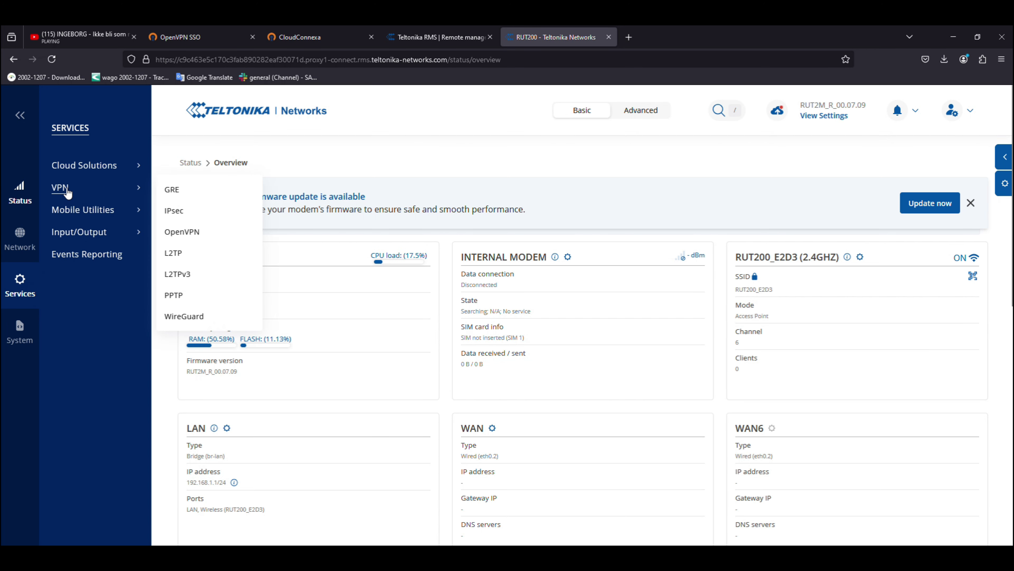
{"action": "left_click", "coordinate": [170, 229]}
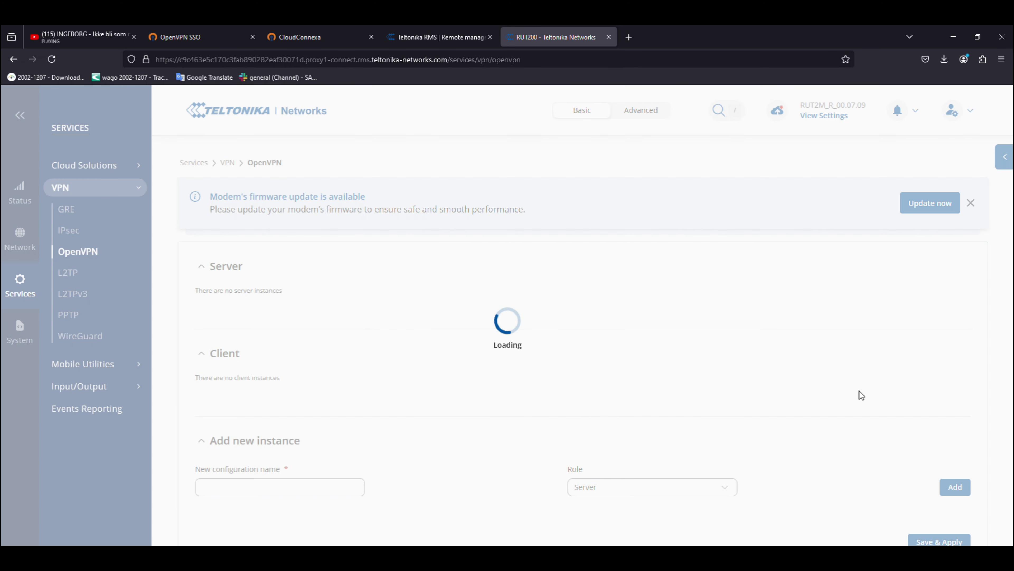
Add a new OpenVPN instance named OpenVPN with the Client role
{"action": "scroll", "coordinate": [301, 533], "scroll_direction": "down", "scroll_amount": 1}
{"action": "left_click", "coordinate": [298, 513]}
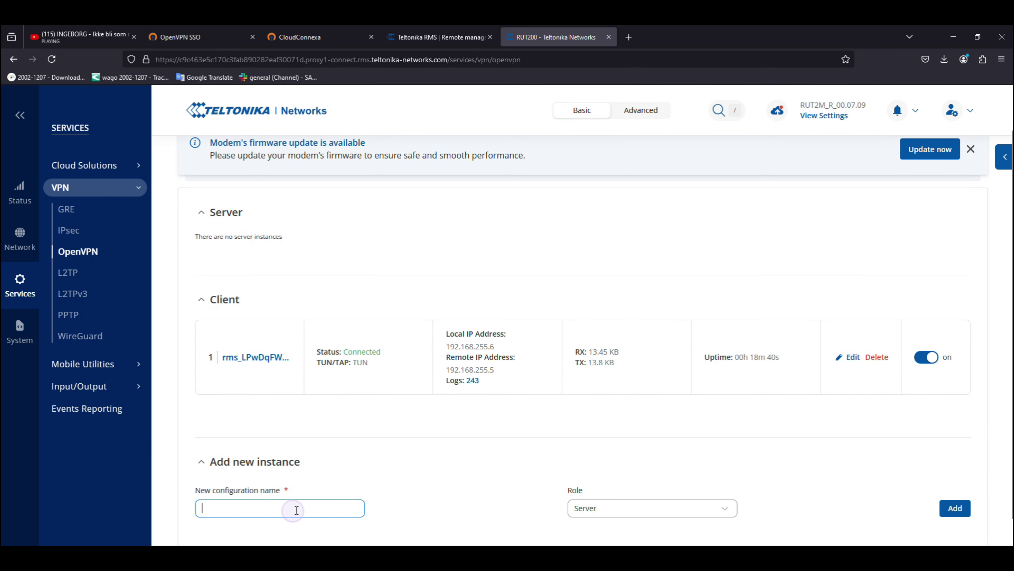
{"action": "type", "text": "OpenVPN"}
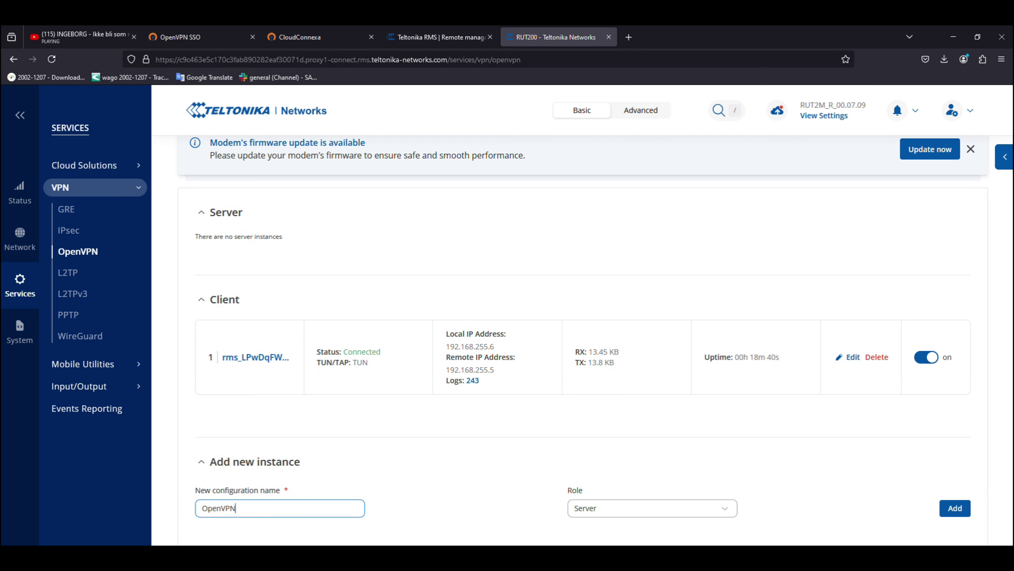
{"action": "left_click", "coordinate": [579, 516]}
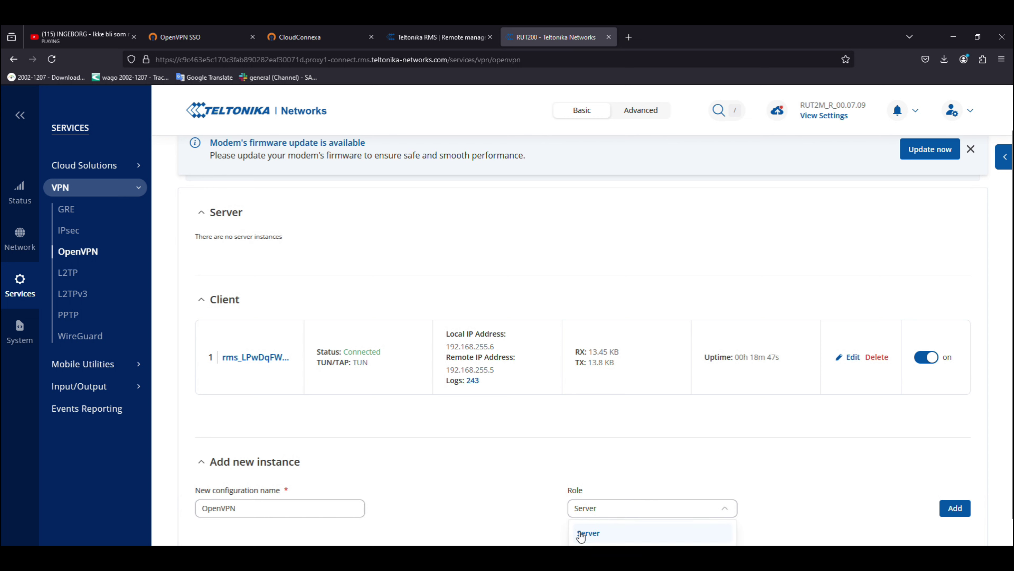
{"action": "key", "text": "Down"}
{"action": "key", "text": "Return"}
{"action": "scroll", "coordinate": [562, 494], "scroll_direction": "down", "scroll_amount": 3}
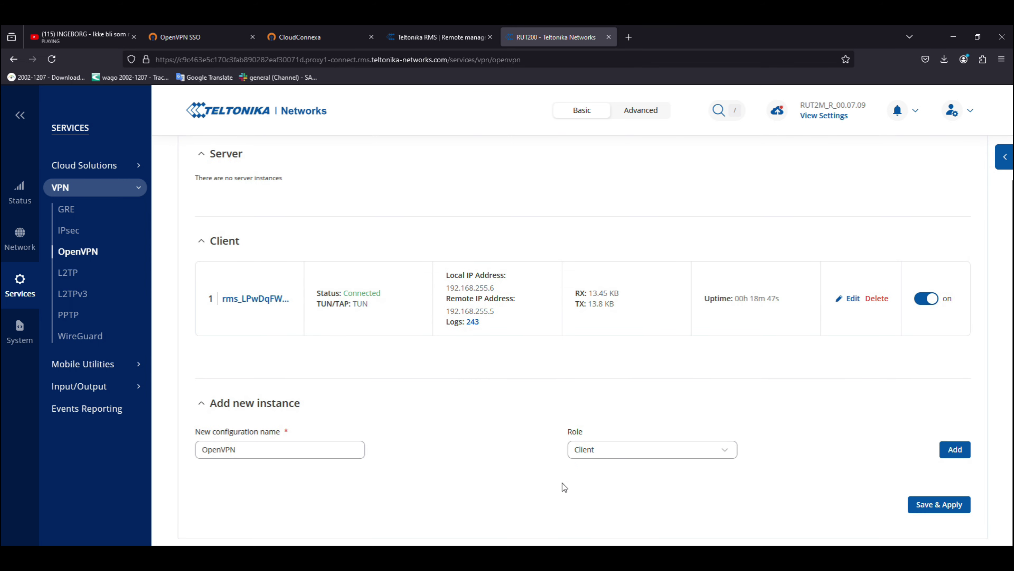
{"action": "left_click", "coordinate": [620, 450]}
{"action": "left_click", "coordinate": [597, 493]}
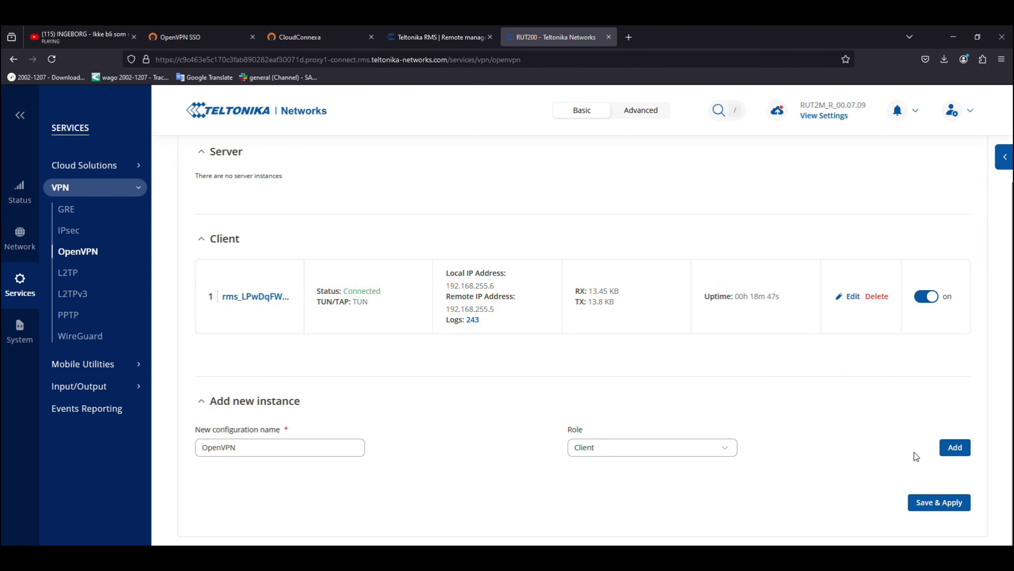
{"action": "left_click", "coordinate": [964, 450]}
{"action": "left_click", "coordinate": [964, 450]}
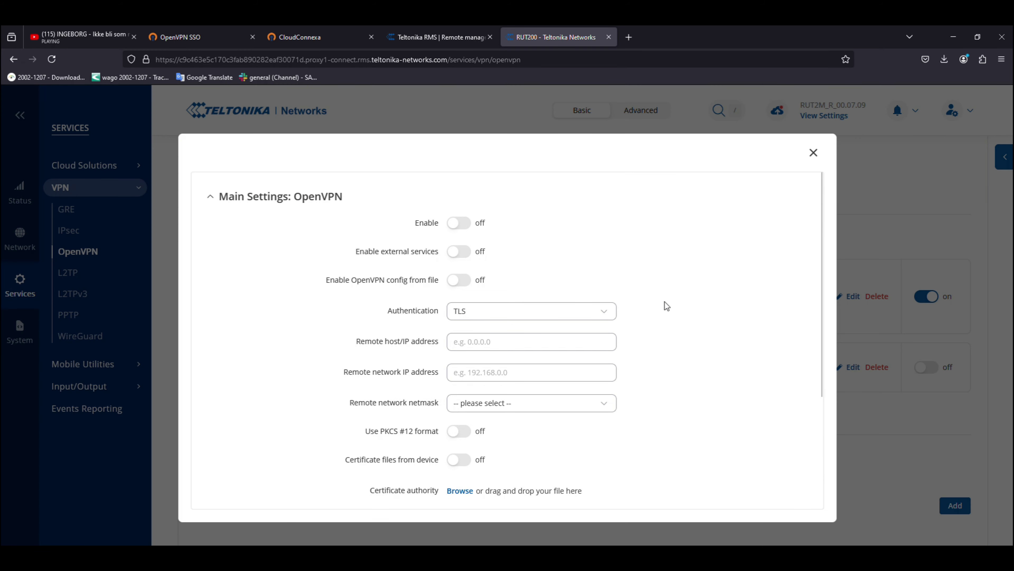
Enable the OpenVPN client instance and turn on its OpenVPN configuration from file
{"action": "left_click", "coordinate": [460, 223]}
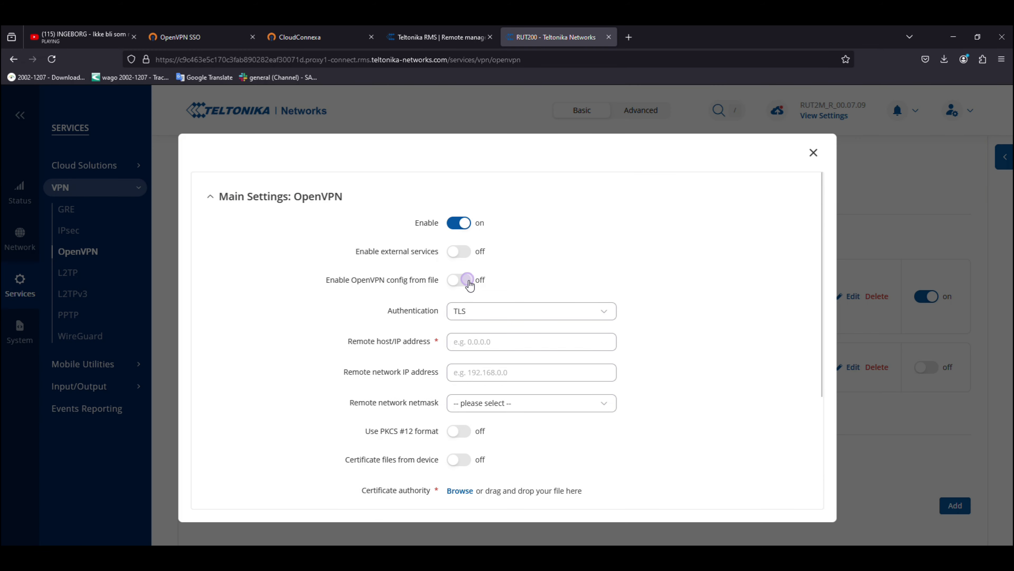
{"action": "left_click", "coordinate": [464, 280]}
{"action": "left_click", "coordinate": [463, 310]}
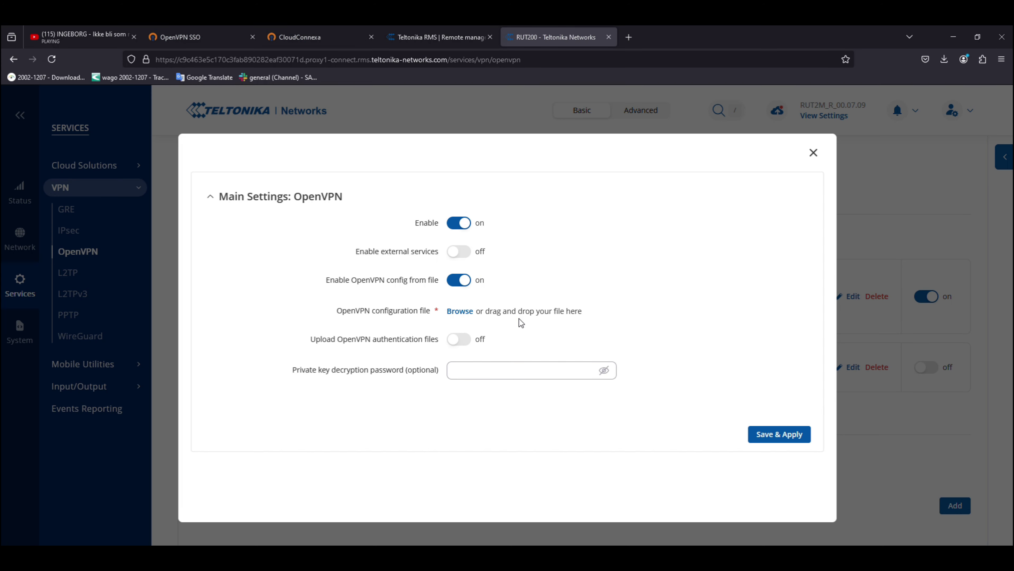
Load rut200_stockholm as the client's OpenVPN configuration file, and save and apply the settings
{"action": "left_click", "coordinate": [457, 314]}
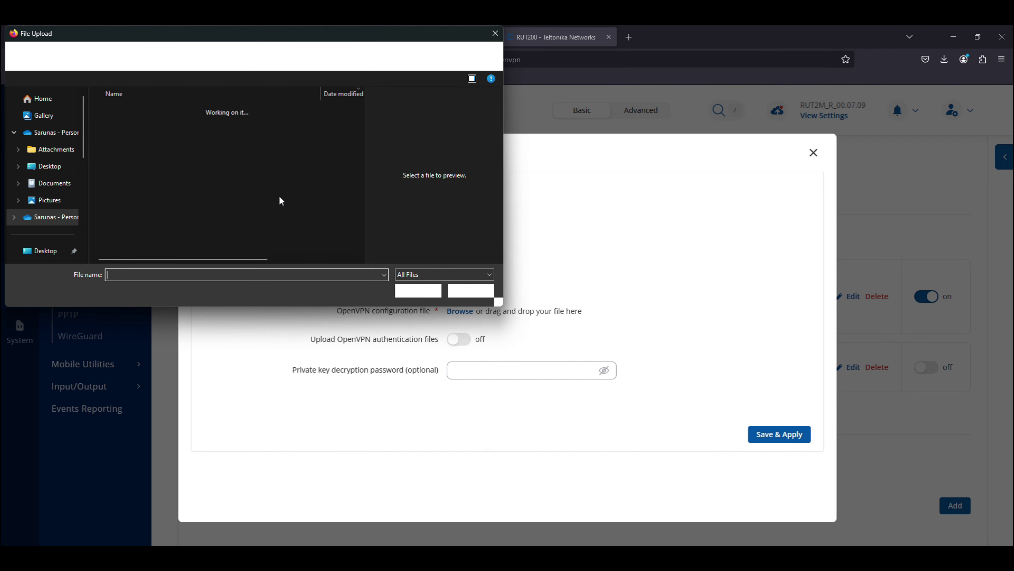
{"action": "left_click", "coordinate": [130, 127]}
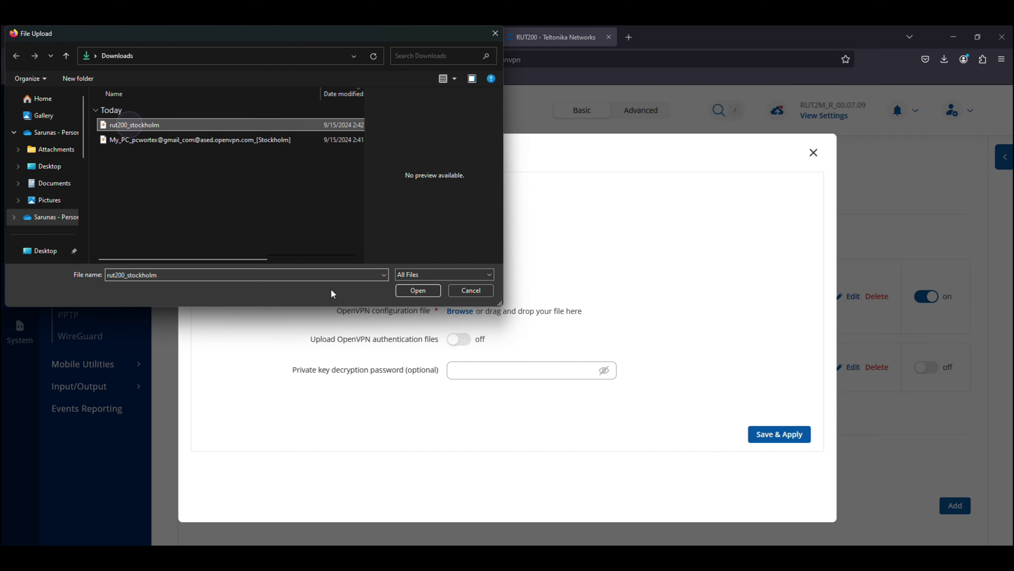
{"action": "left_click", "coordinate": [418, 290]}
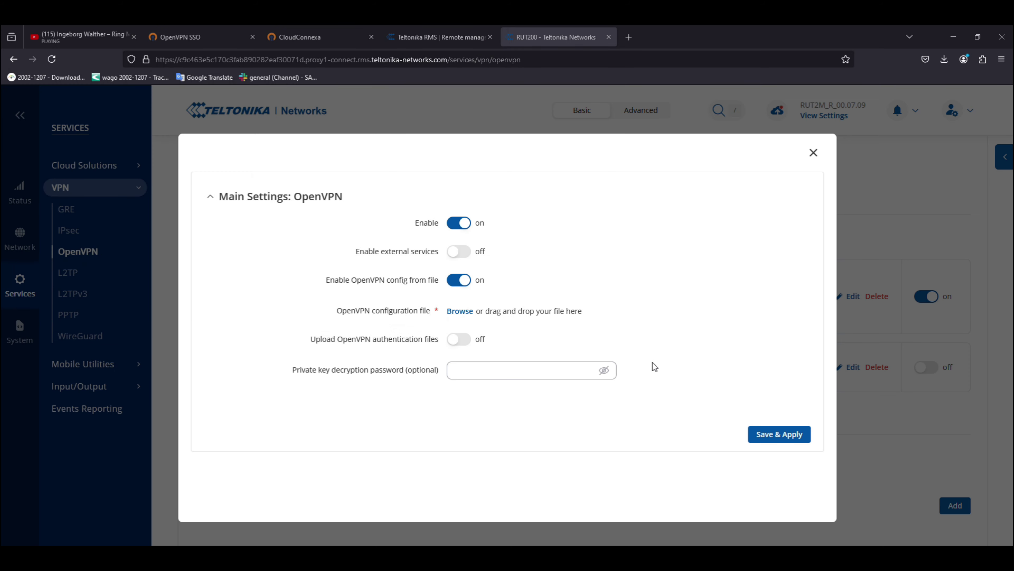
{"action": "left_click", "coordinate": [798, 443]}
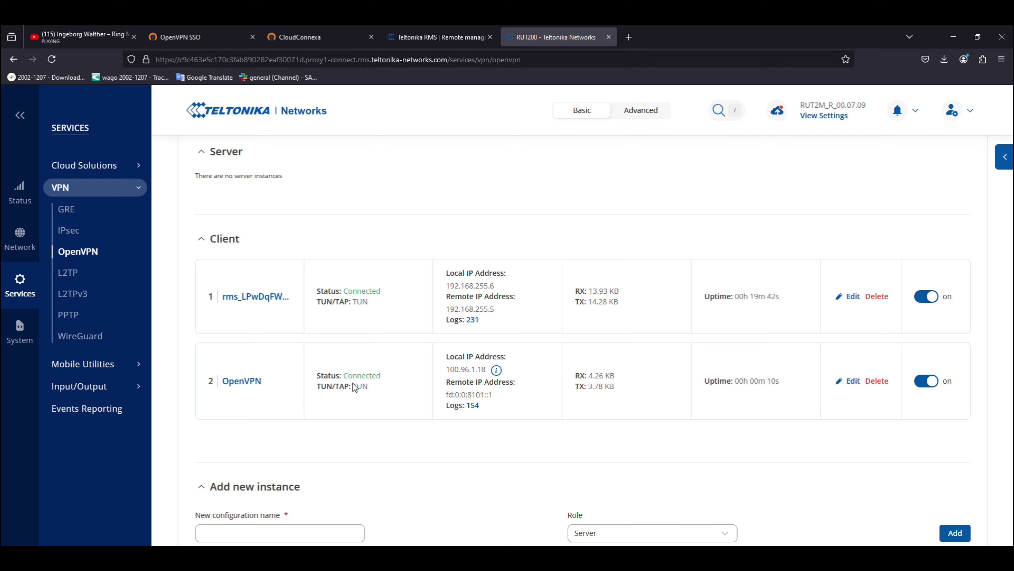
Return to CloudConnexa, check the Rut200 connector's deployment and continue to routes and IP services without adding an application
{"action": "left_click", "coordinate": [322, 28]}
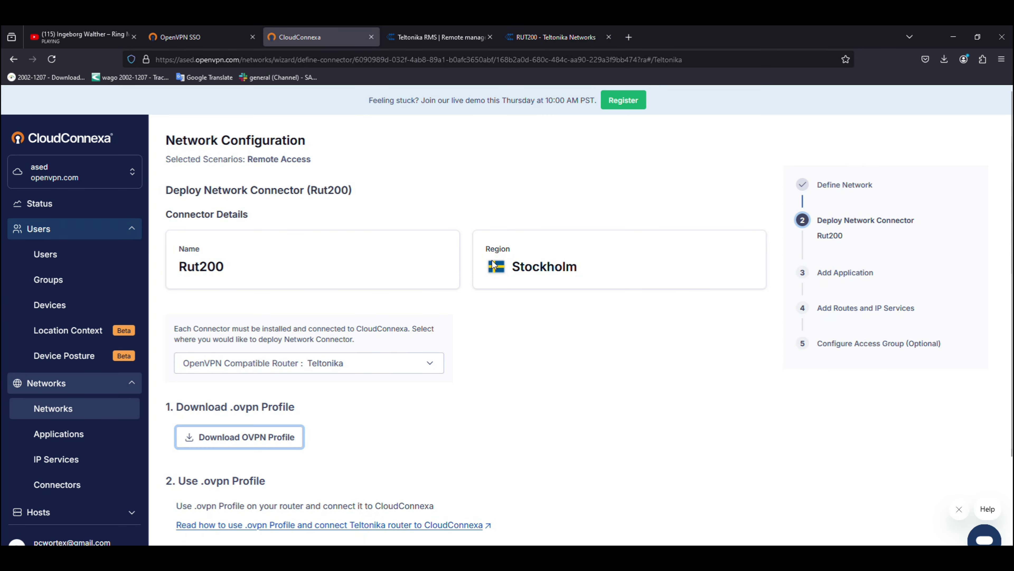
{"action": "scroll", "coordinate": [296, 412], "scroll_direction": "down", "scroll_amount": 3}
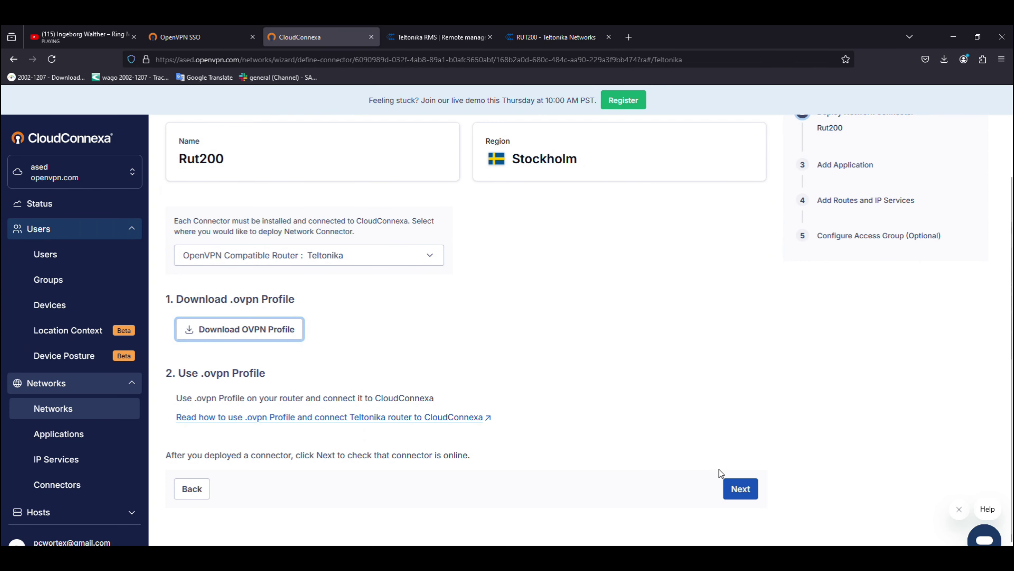
{"action": "left_click", "coordinate": [740, 488]}
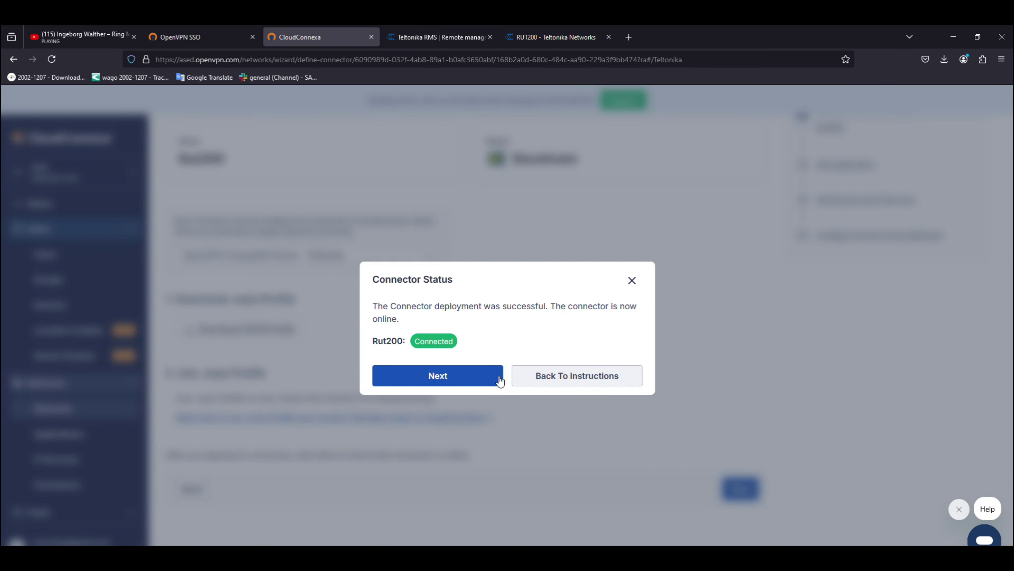
{"action": "left_click", "coordinate": [479, 376]}
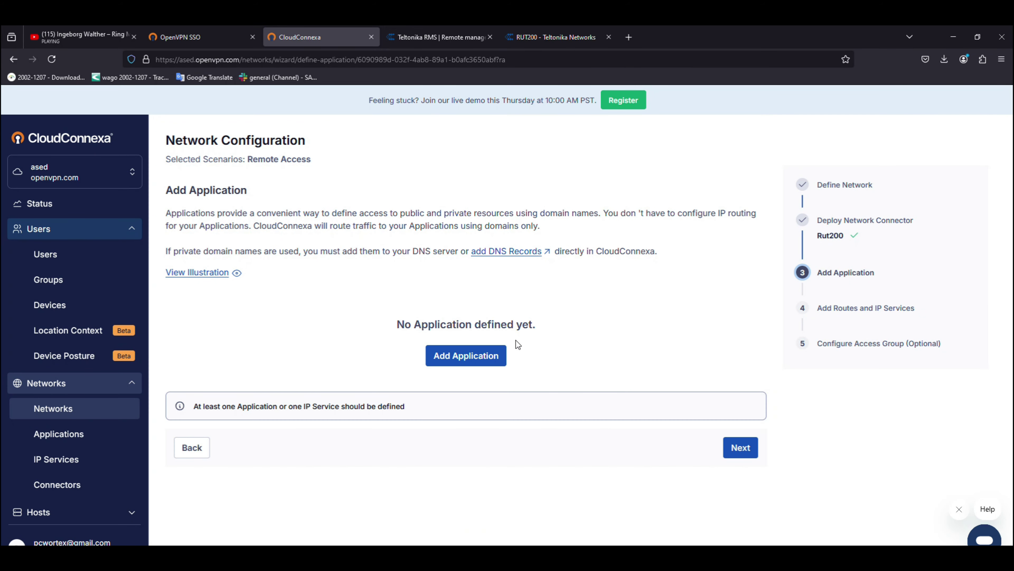
{"action": "left_click", "coordinate": [750, 448]}
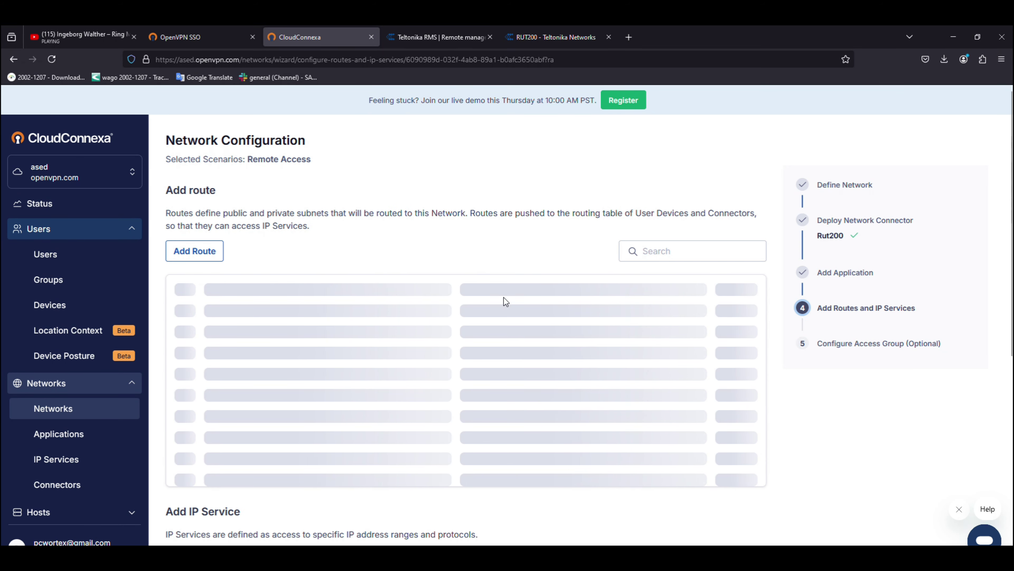
Add a route for the subnet 192.168.1.0/24 to the network
{"action": "left_click", "coordinate": [197, 251]}
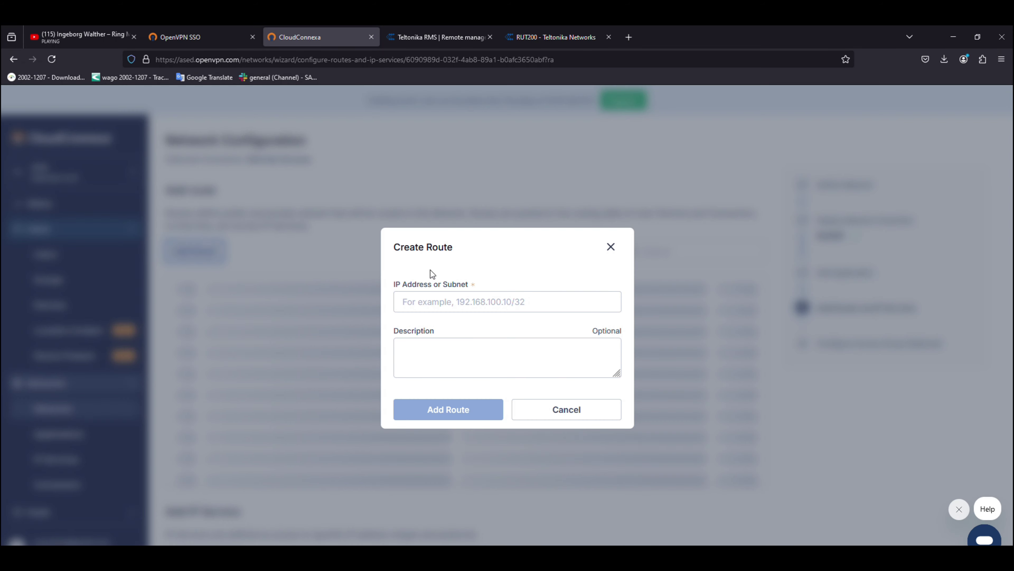
{"action": "left_click", "coordinate": [465, 303]}
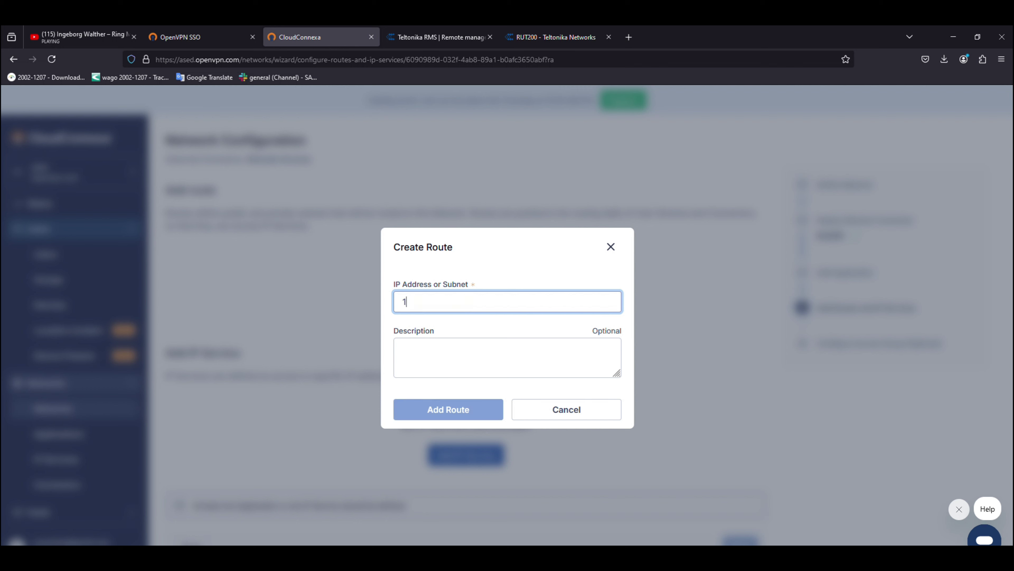
{"action": "type", "text": "192.1"}
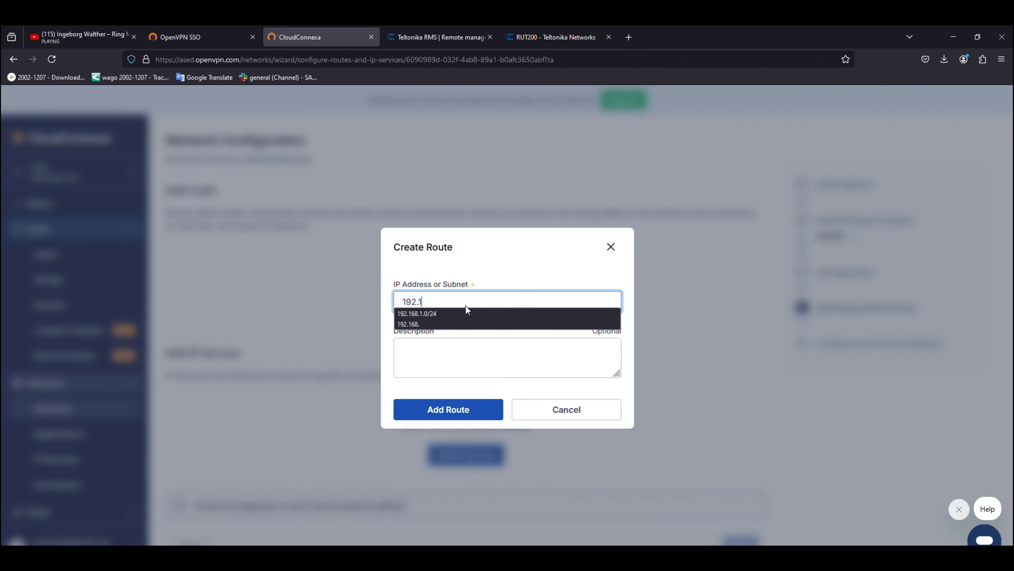
{"action": "type", "text": "68.1."}
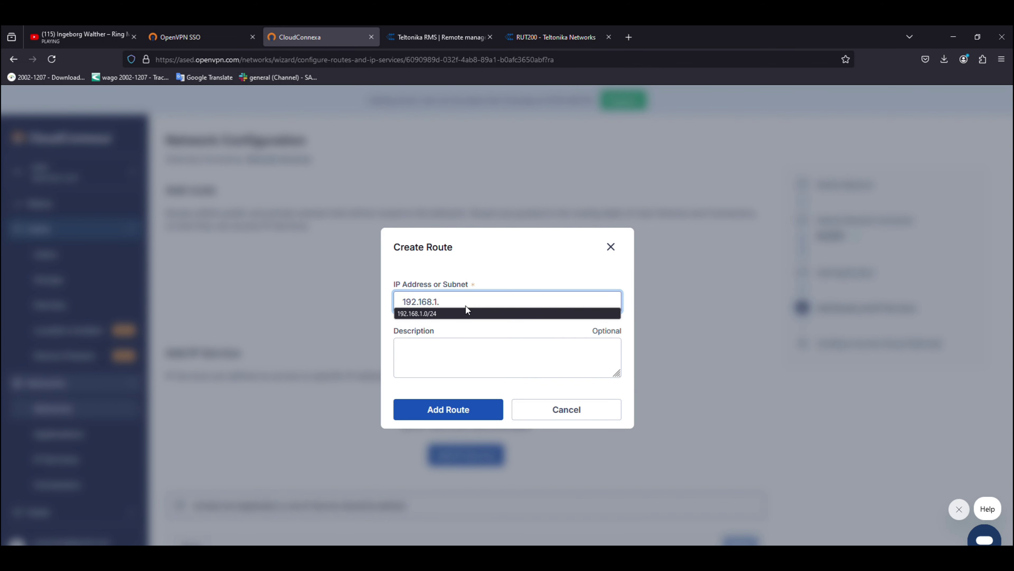
{"action": "type", "text": "0."}
{"action": "key", "text": "BackSpace"}
{"action": "left_click", "coordinate": [466, 306]}
{"action": "left_click", "coordinate": [471, 411]}
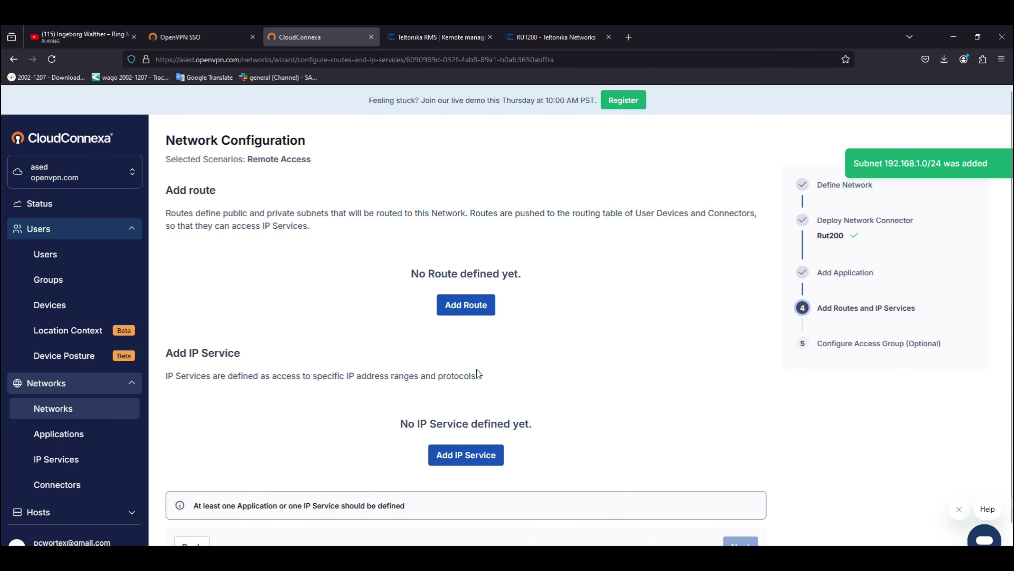
Add an IP service named PLC to the network for the subnet 192.168.1.0/24, keeping all service types
{"action": "left_click", "coordinate": [465, 455]}
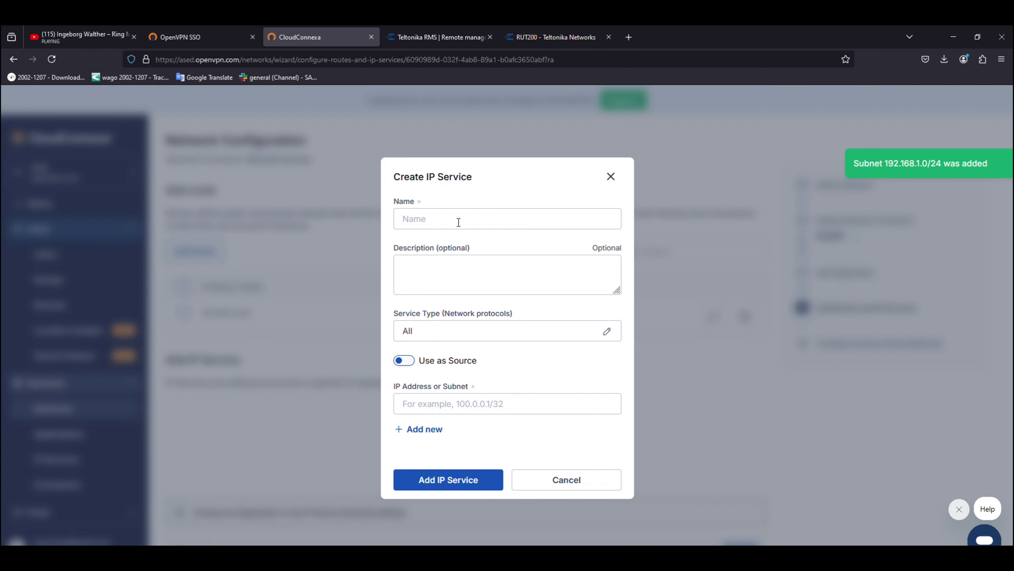
{"action": "left_click", "coordinate": [479, 216]}
{"action": "type", "text": "PLC"}
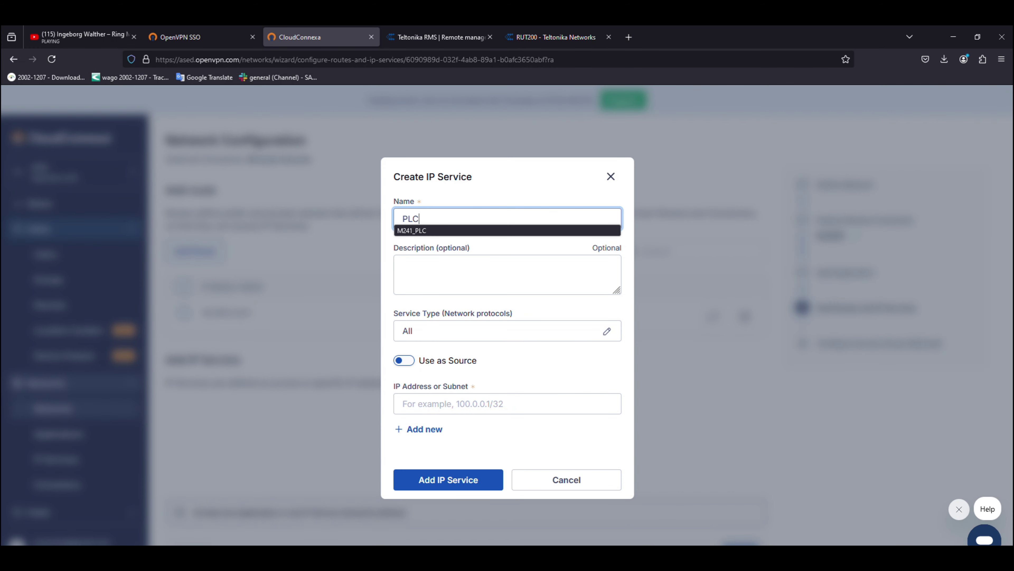
{"action": "key", "text": "Tab"}
{"action": "key", "text": "Tab"}
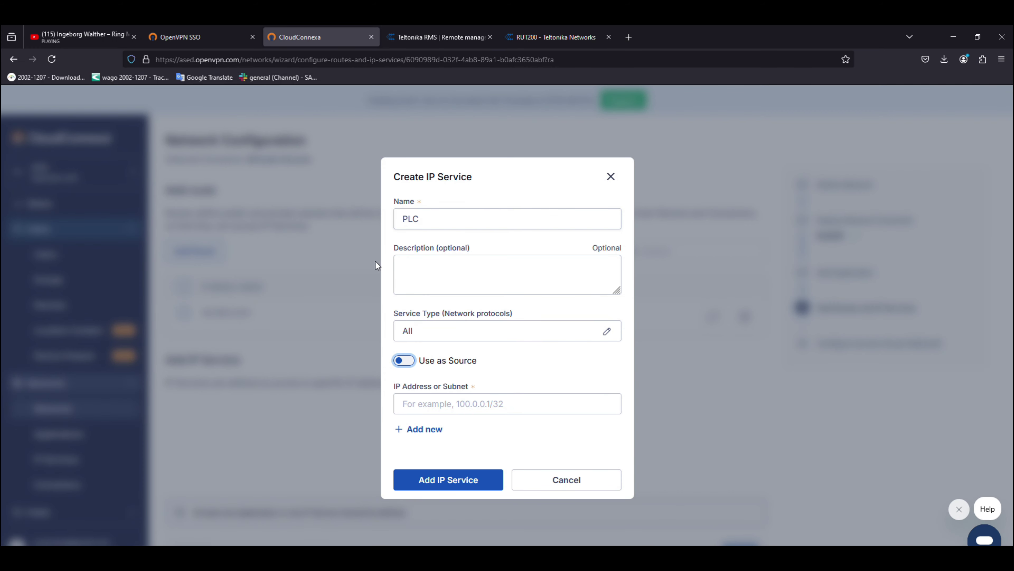
{"action": "left_click", "coordinate": [486, 409]}
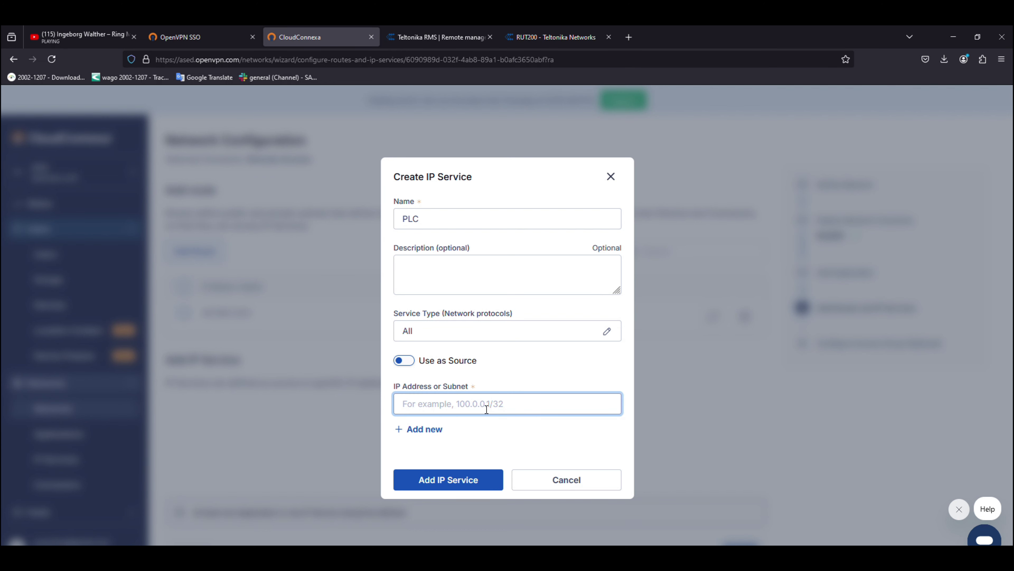
{"action": "type", "text": "192"}
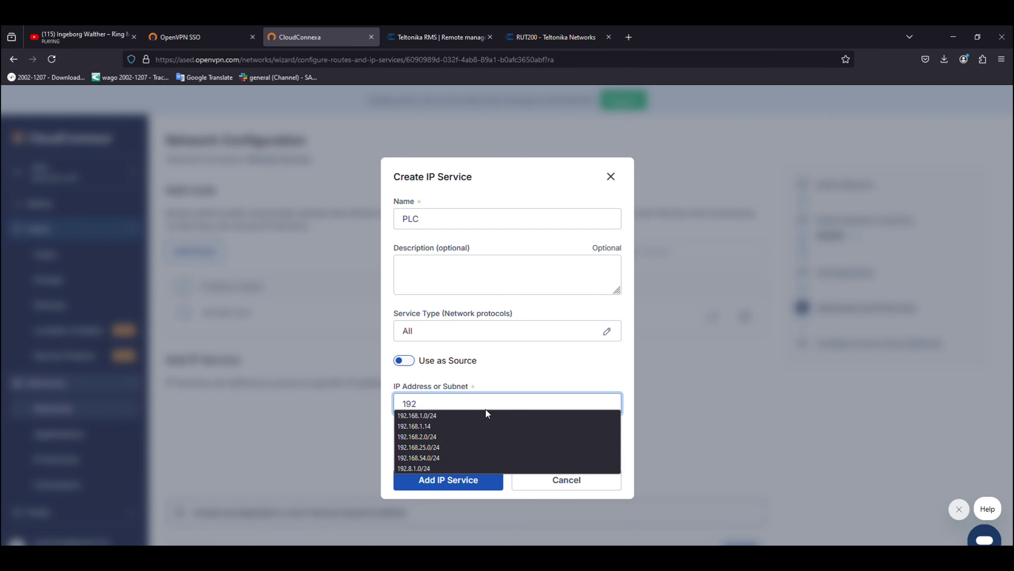
{"action": "left_click", "coordinate": [447, 418]}
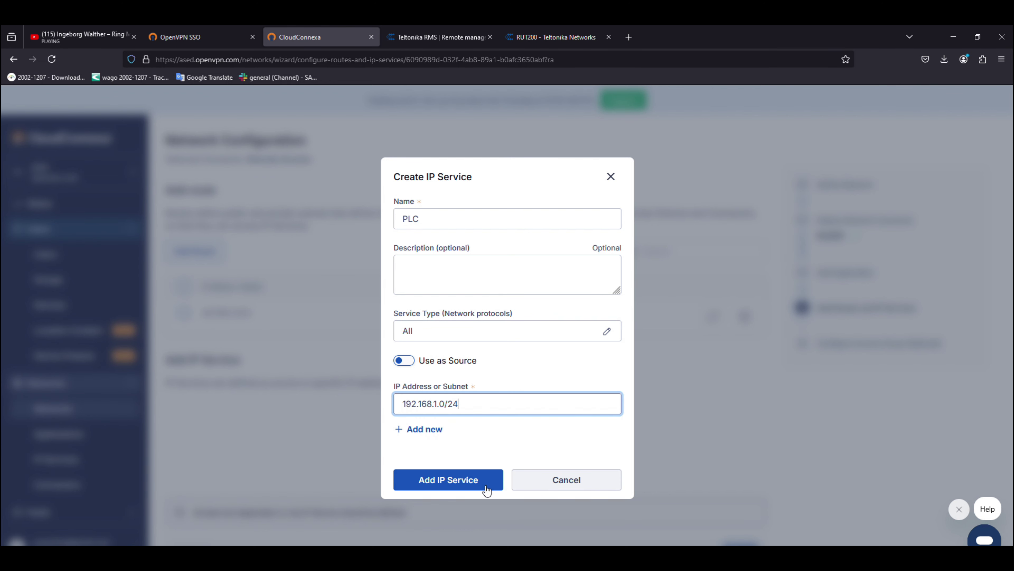
{"action": "left_click", "coordinate": [476, 481]}
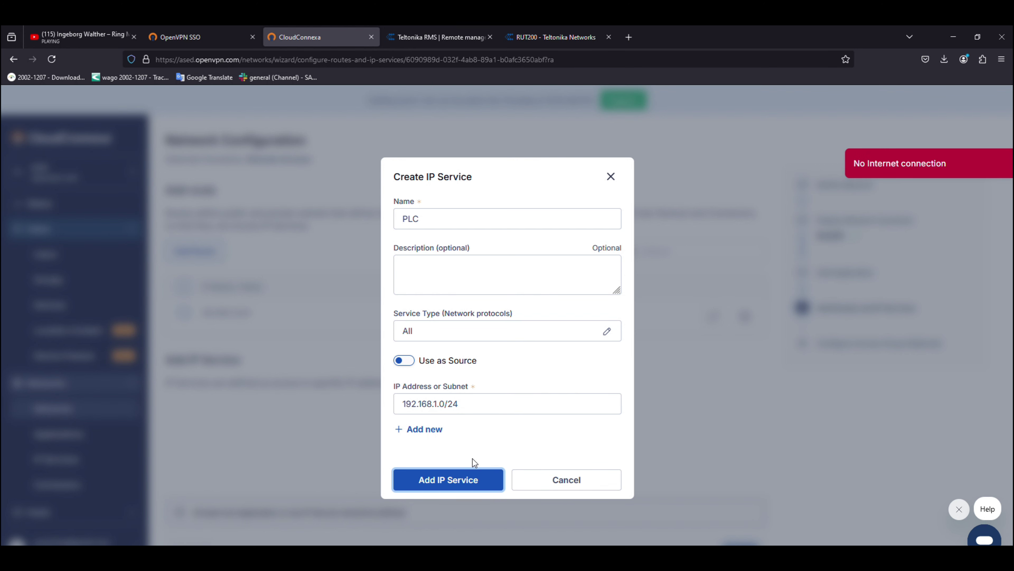
{"action": "left_click", "coordinate": [462, 482]}
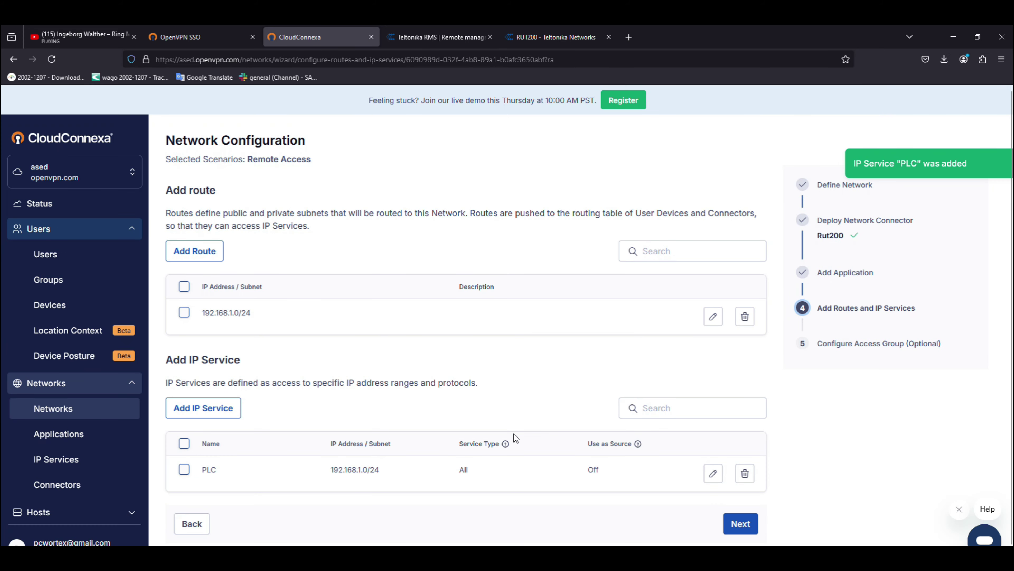
Complete the network configuration wizard, passing through the optional access group stage without changes
{"action": "scroll", "coordinate": [527, 400], "scroll_direction": "down", "scroll_amount": 1}
{"action": "left_click", "coordinate": [740, 503]}
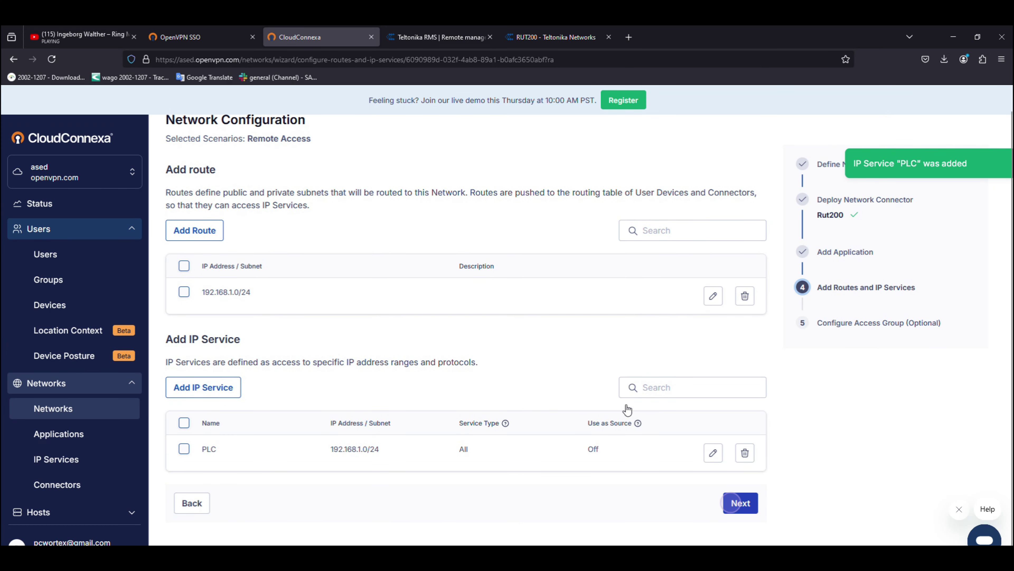
{"action": "left_click", "coordinate": [737, 472]}
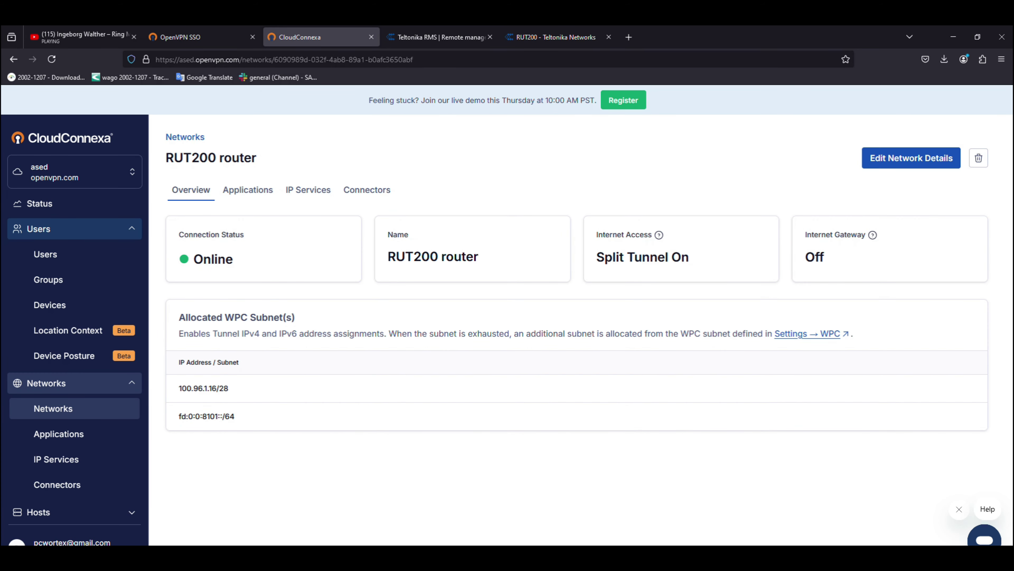
Trace the route to the PLC at 192.168.1.14 in Command Prompt, then close the console
{"action": "key", "text": "super"}
{"action": "type", "text": "cmd"}
{"action": "key", "text": "Escape"}
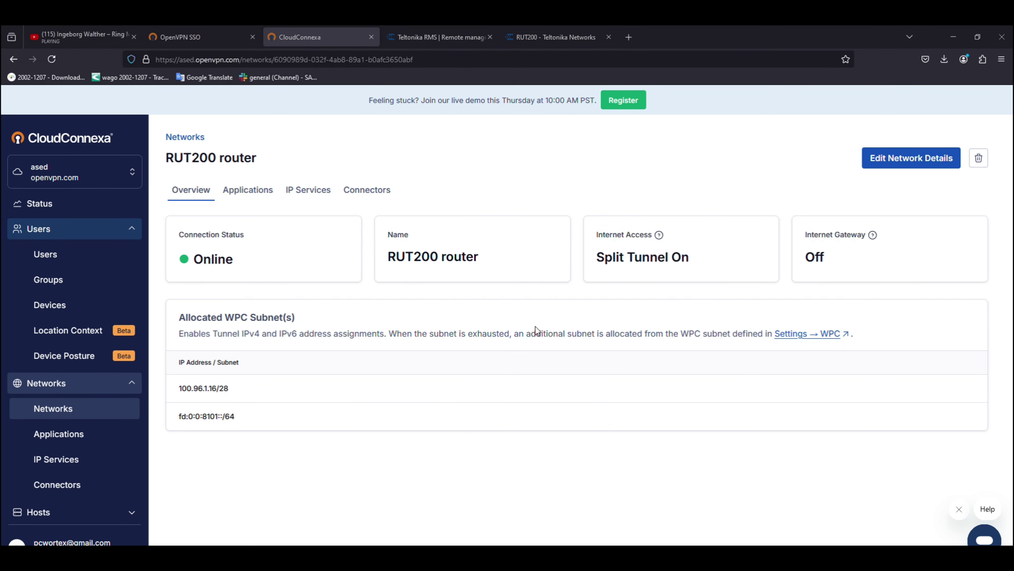
{"action": "type", "text": "tracert 192.168.1.14"}
{"action": "key", "text": "Return"}
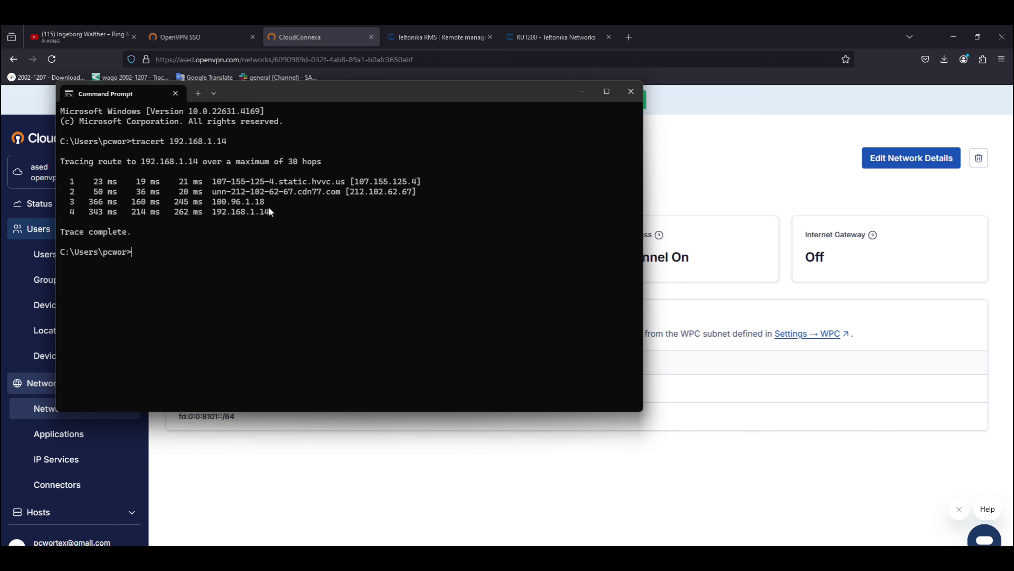
{"action": "left_click", "coordinate": [630, 91]}
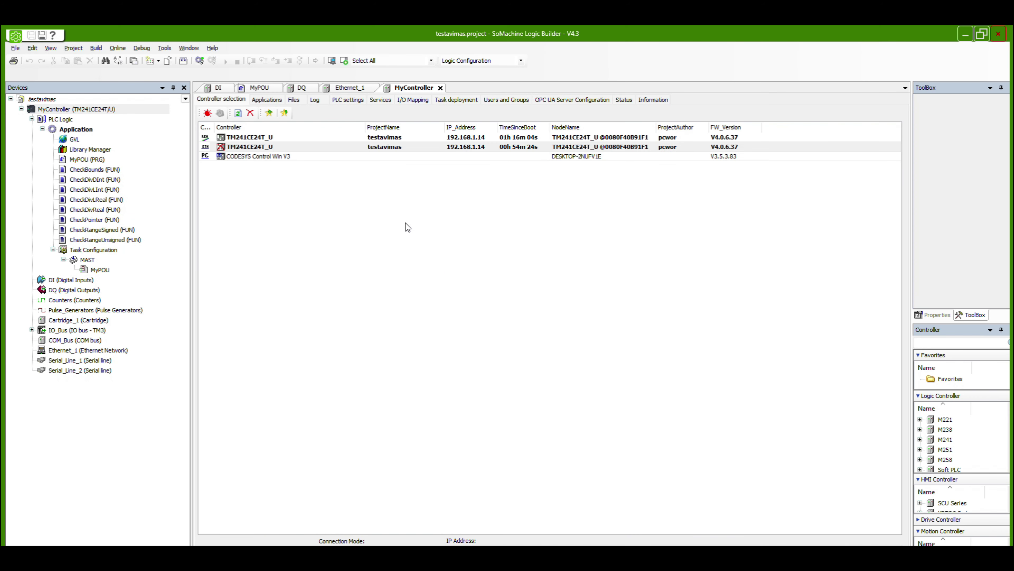
In SoMachine Logic Builder, refresh the controller list and log in to the PLC at 192.168.1.14, acknowledging the post configuration warning
{"action": "left_click", "coordinate": [238, 114]}
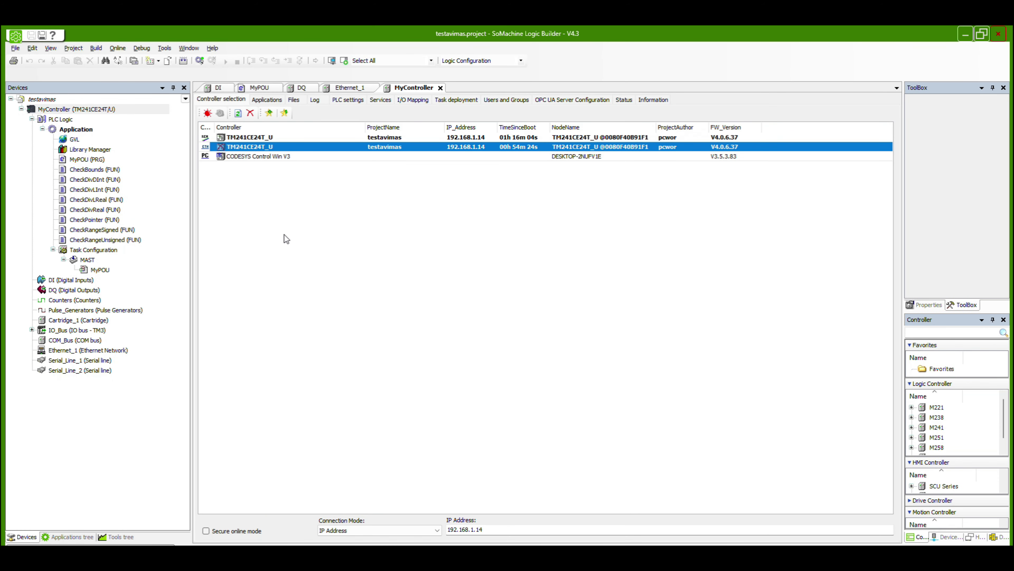
{"action": "left_click", "coordinate": [238, 114]}
{"action": "left_click", "coordinate": [198, 60]}
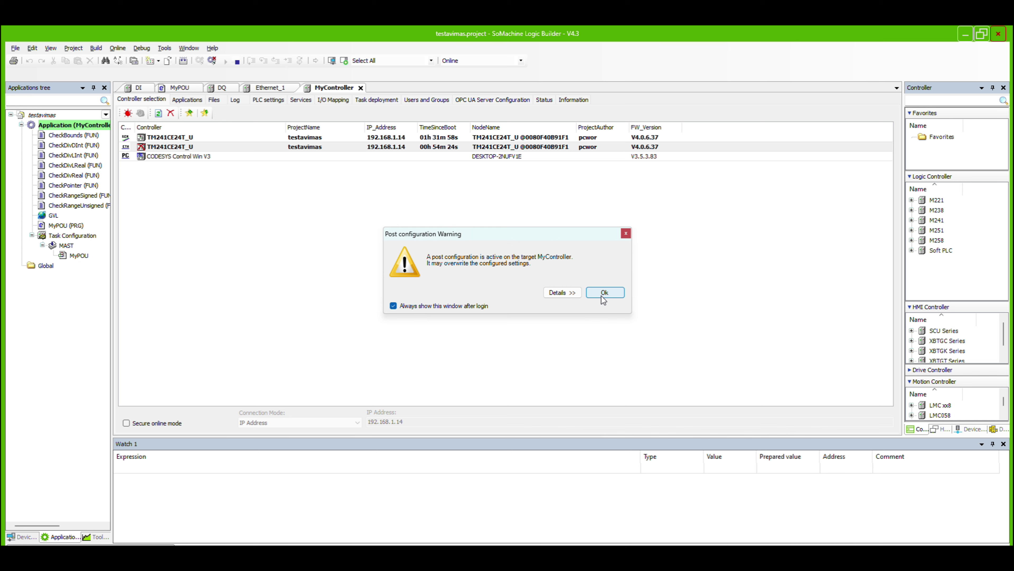
{"action": "left_click", "coordinate": [604, 295]}
{"action": "left_click", "coordinate": [982, 33]}
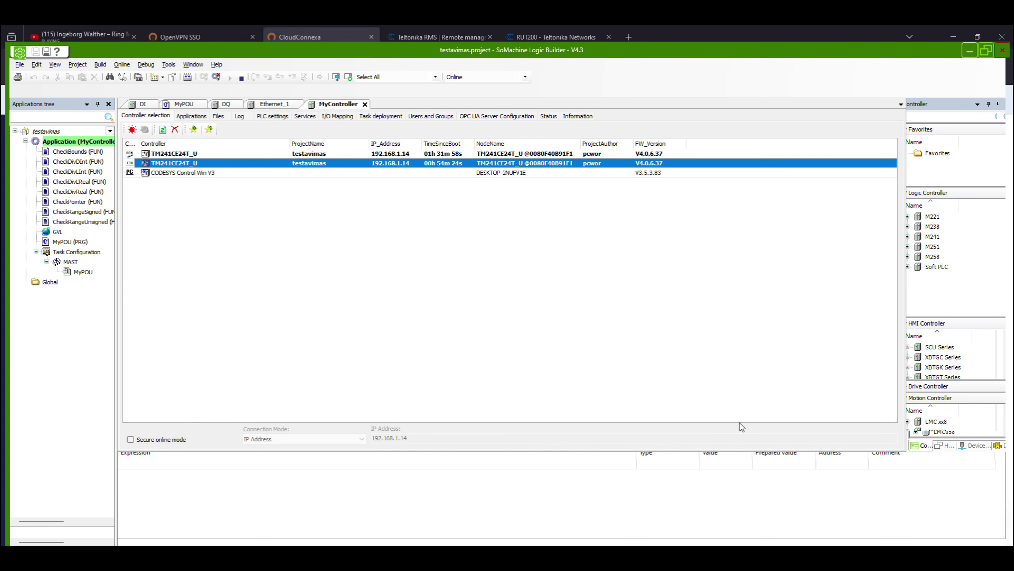
{"action": "left_click_drag", "start_coordinate": [728, 53], "coordinate": [730, 27]}
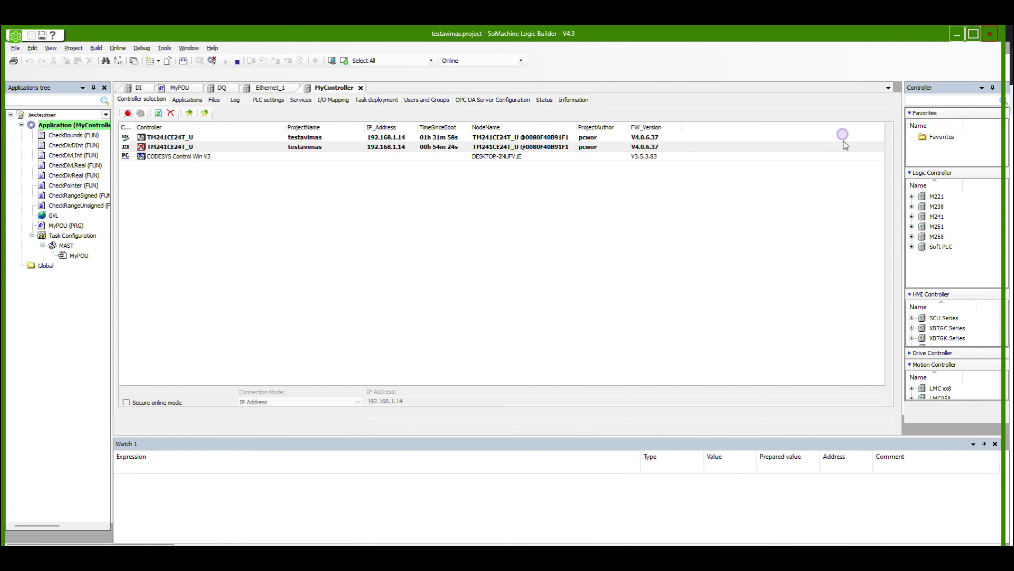
{"action": "left_click", "coordinate": [982, 34]}
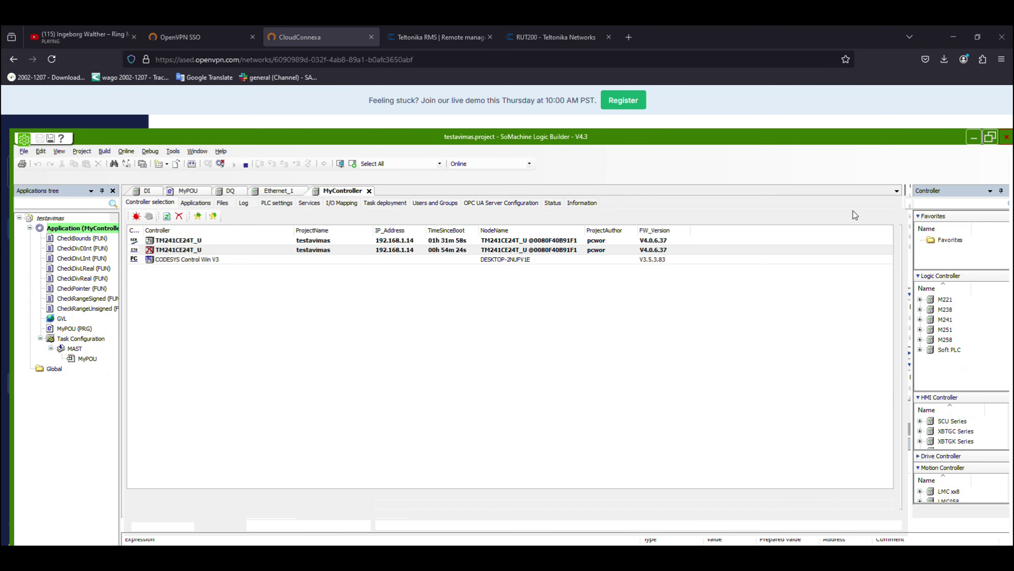
{"action": "left_click_drag", "start_coordinate": [943, 138], "coordinate": [915, 34]}
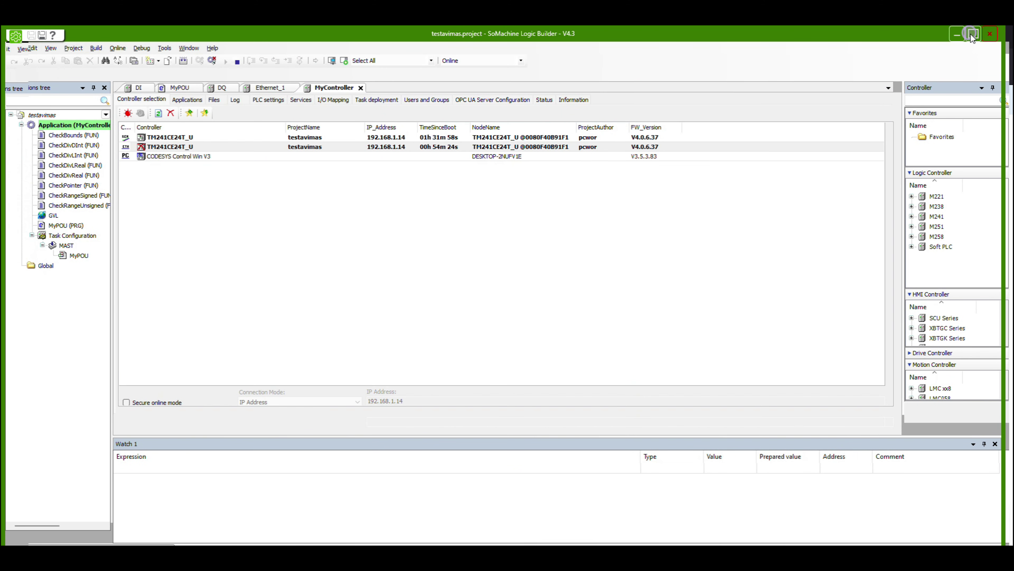
{"action": "left_click", "coordinate": [970, 35]}
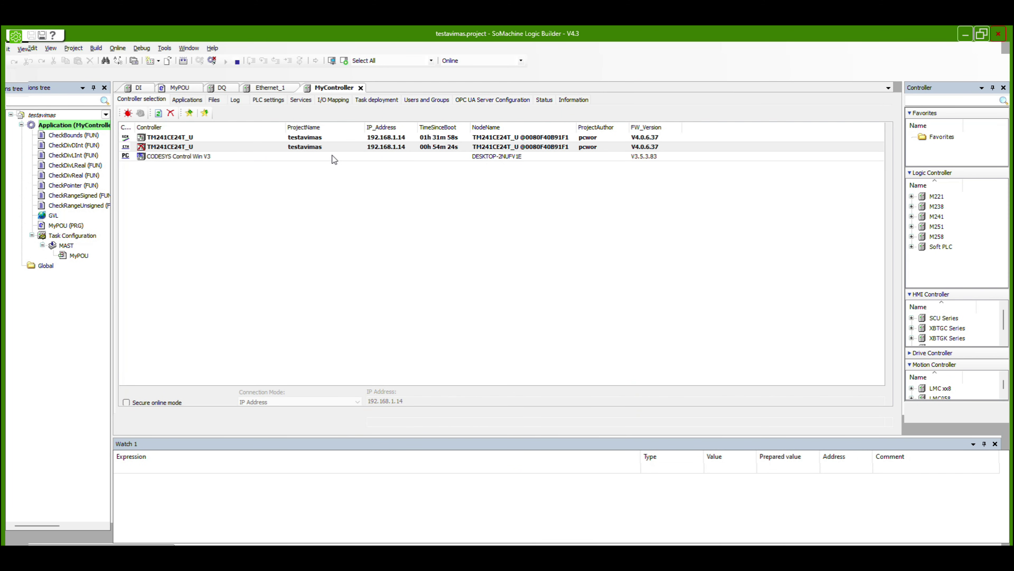
Open the MyPOU program online and force the variable y0 to TRUE
{"action": "double_click", "coordinate": [67, 226]}
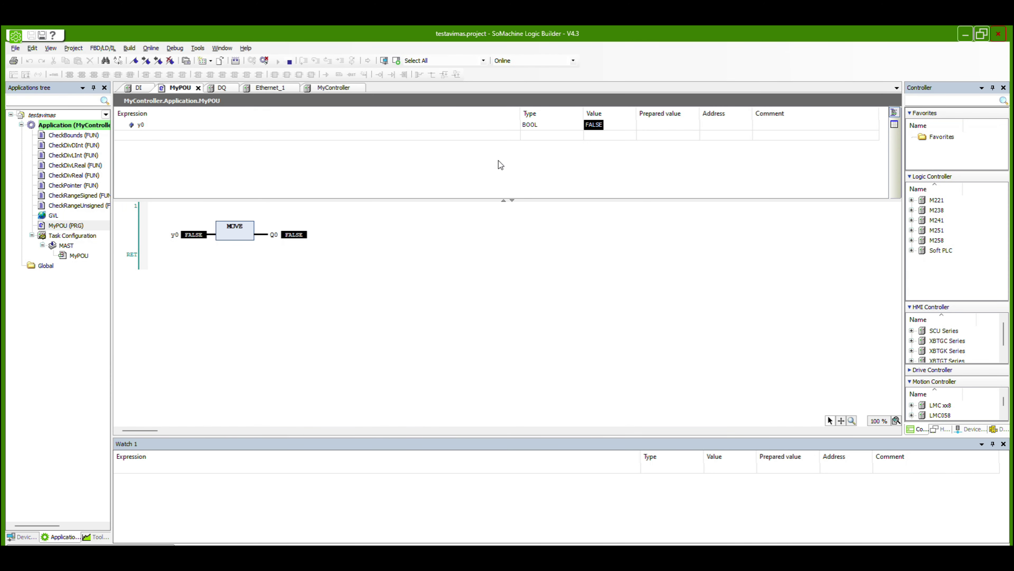
{"action": "double_click", "coordinate": [195, 234]}
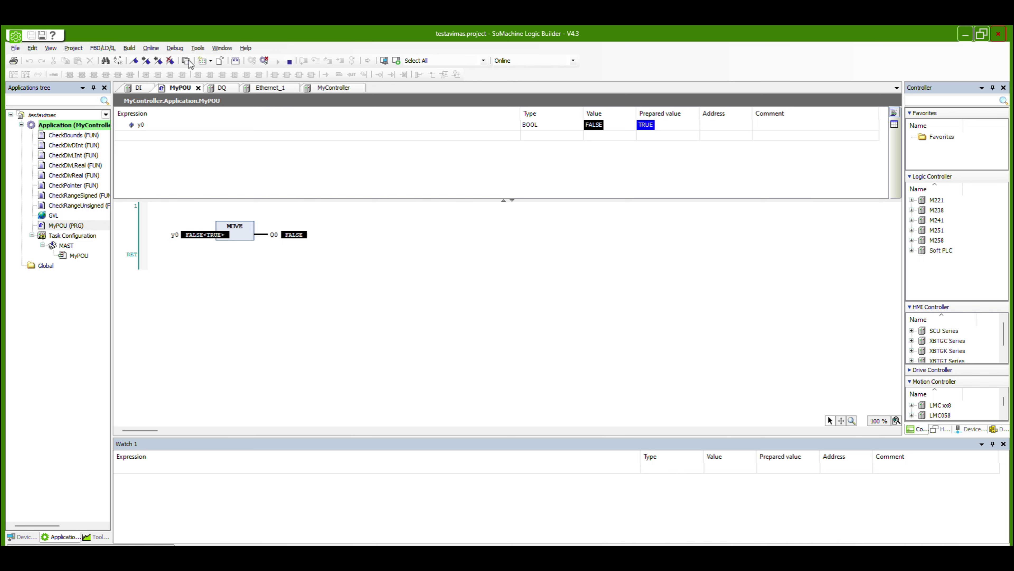
{"action": "left_click", "coordinate": [199, 48]}
{"action": "left_click", "coordinate": [199, 48]}
{"action": "left_click", "coordinate": [175, 48]}
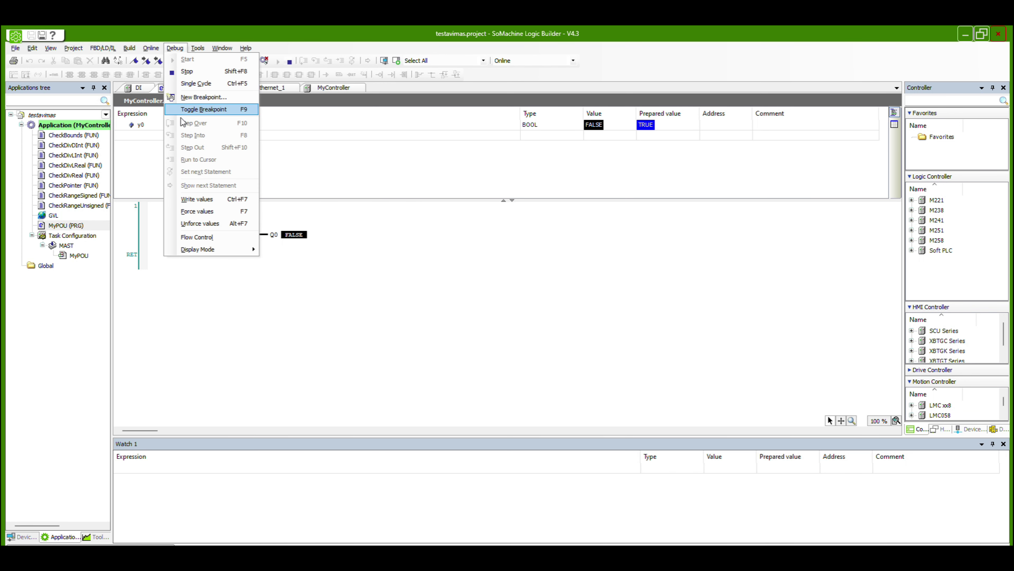
{"action": "left_click", "coordinate": [197, 211]}
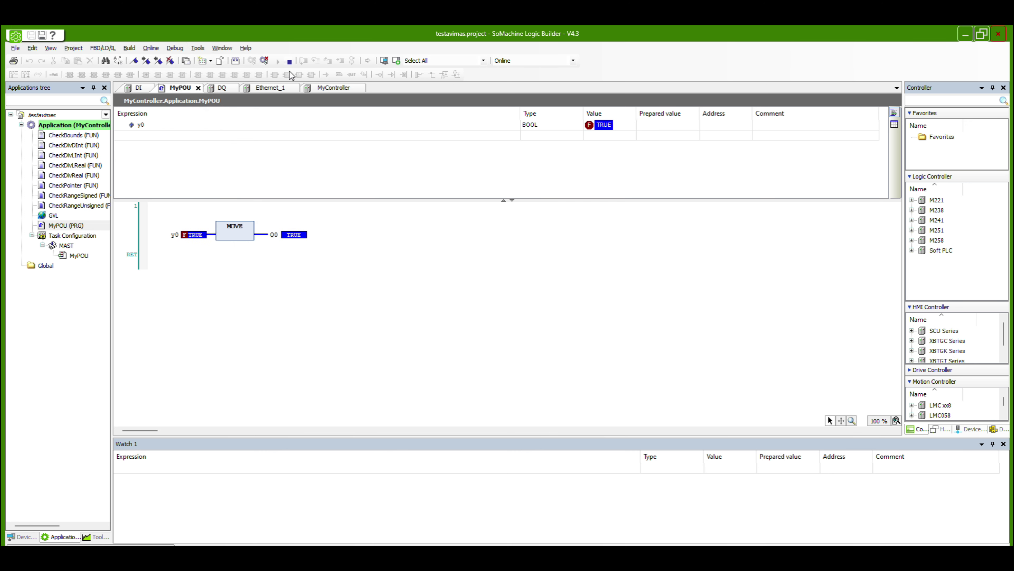
Log out of the controller, agreeing to unforce all forced variables
{"action": "left_click", "coordinate": [264, 61]}
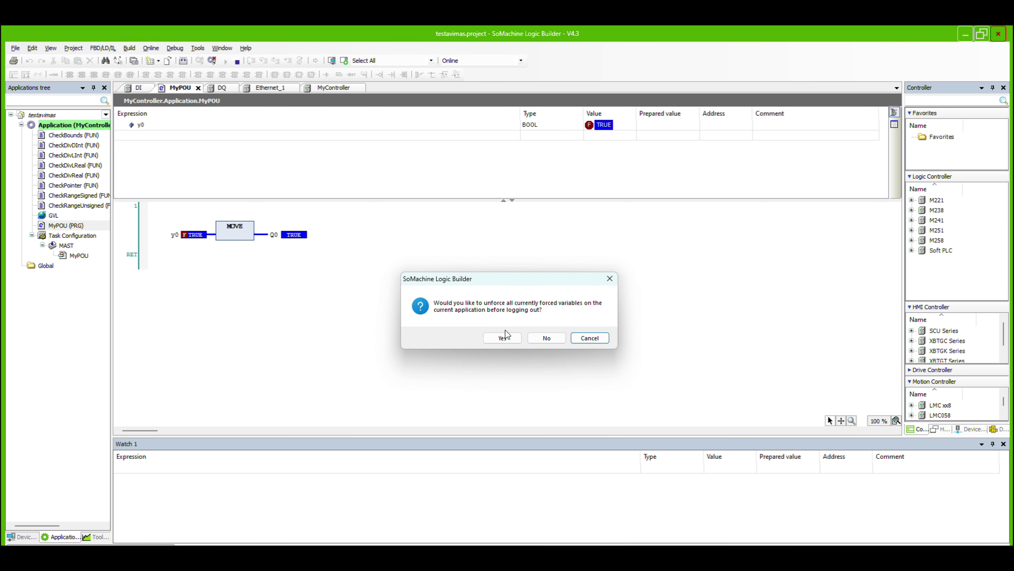
{"action": "left_click", "coordinate": [497, 339]}
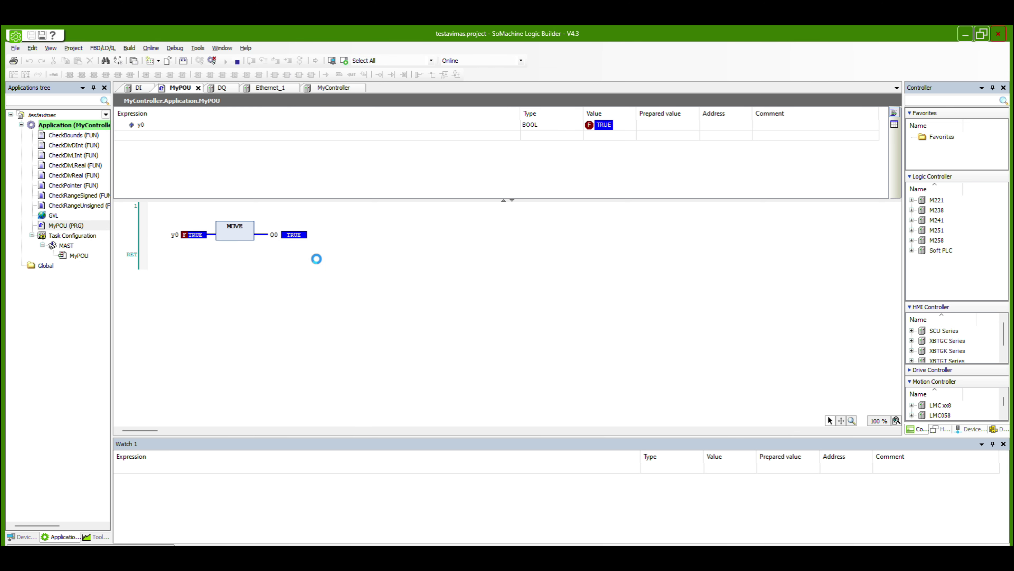